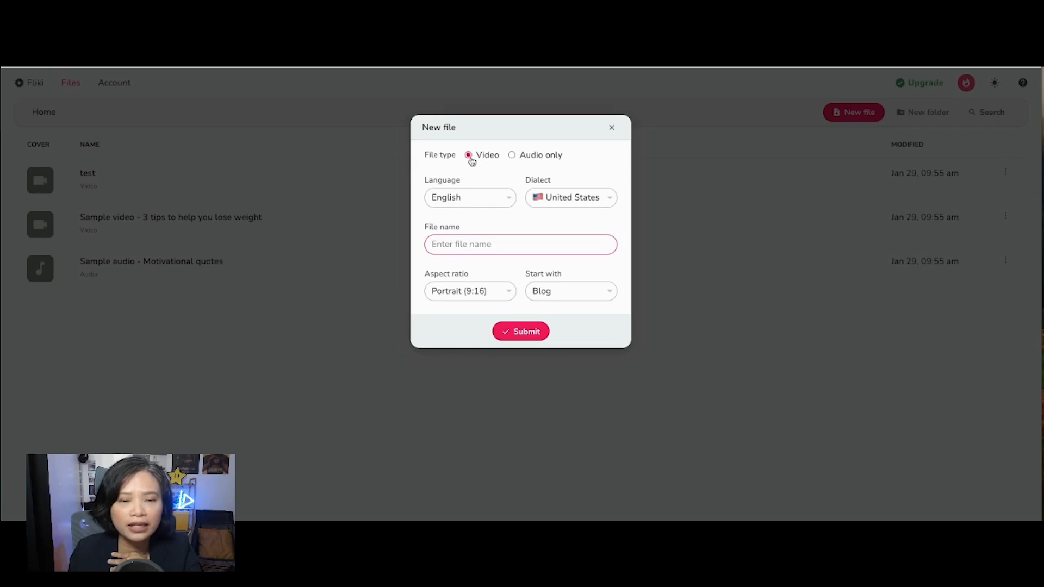
Step: Name the new video file 'fractional video editing', keeping English language and United States dialect
{"action": "left_click", "coordinate": [458, 205]}
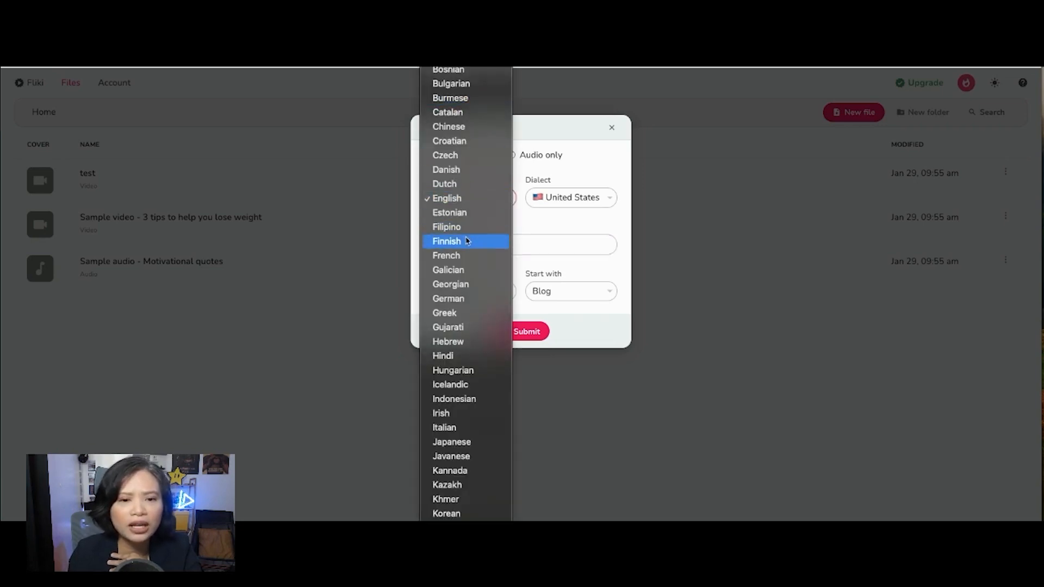
{"action": "left_click", "coordinate": [569, 224]}
{"action": "left_click", "coordinate": [571, 199]}
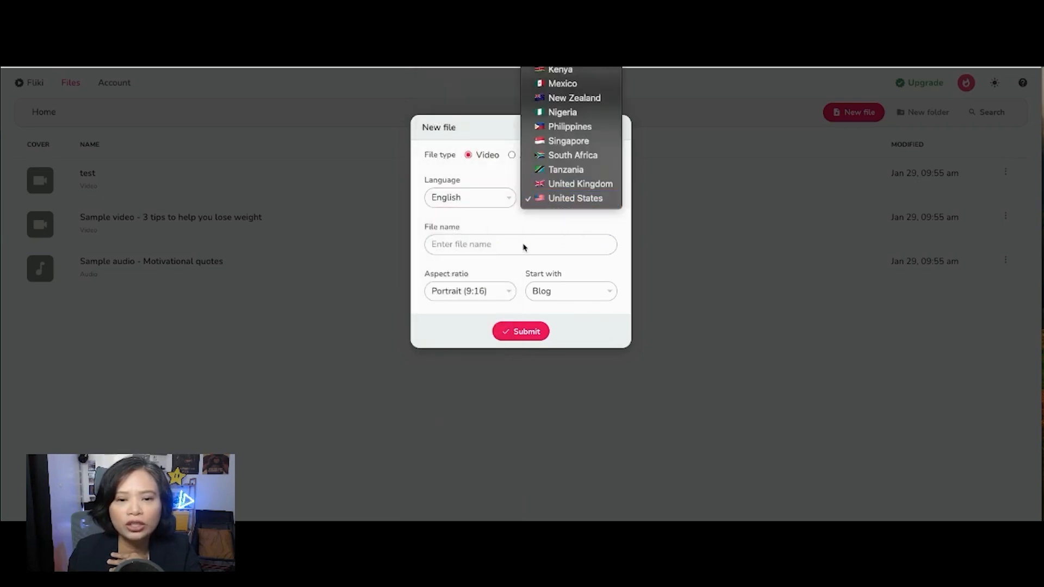
{"action": "left_click", "coordinate": [545, 227]}
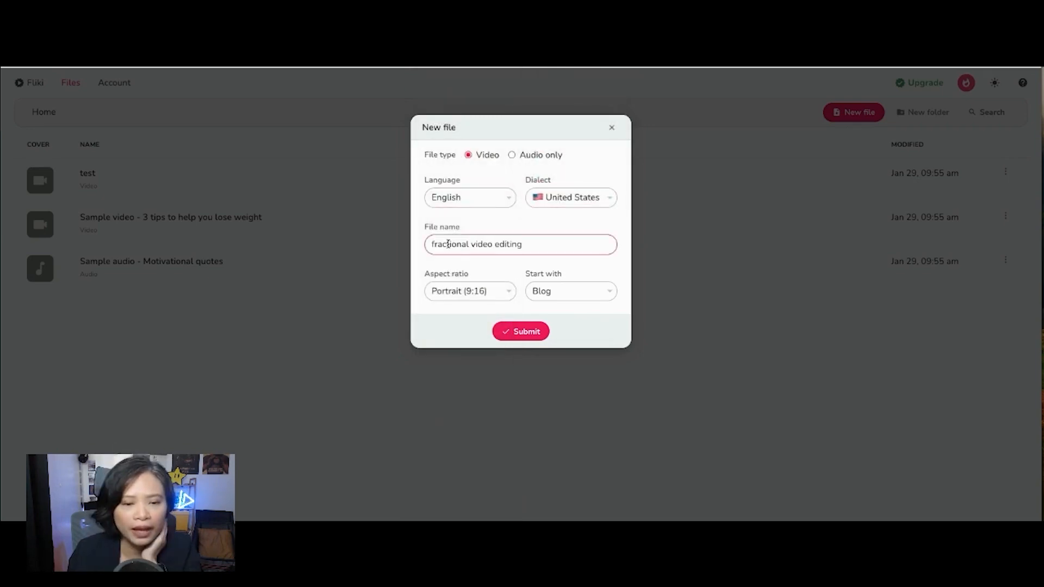
Step: Keep the Portrait (9:16) aspect ratio and Blog starting point, and submit the new file
{"action": "left_click", "coordinate": [468, 292]}
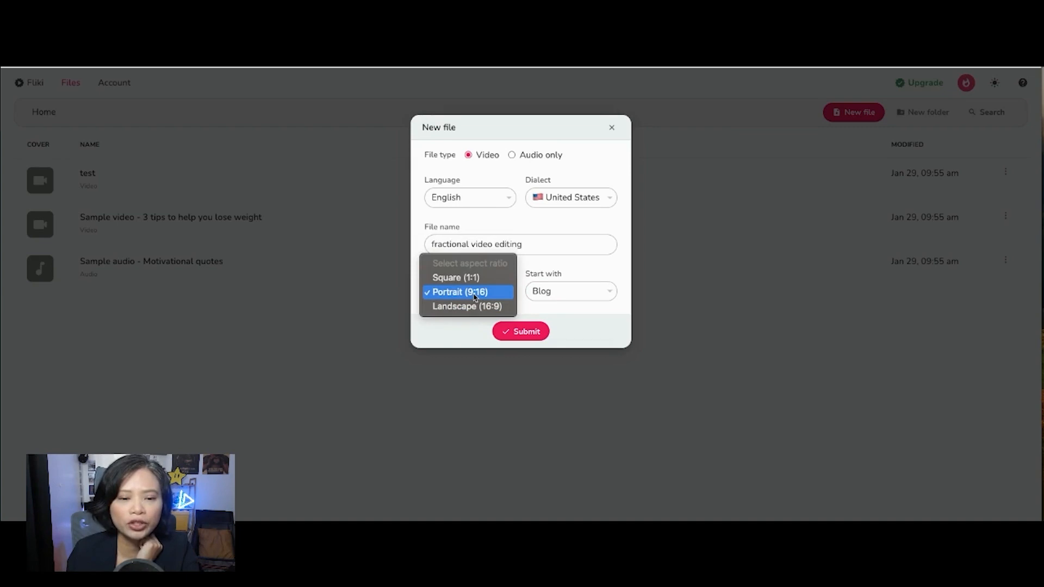
{"action": "left_click", "coordinate": [475, 294]}
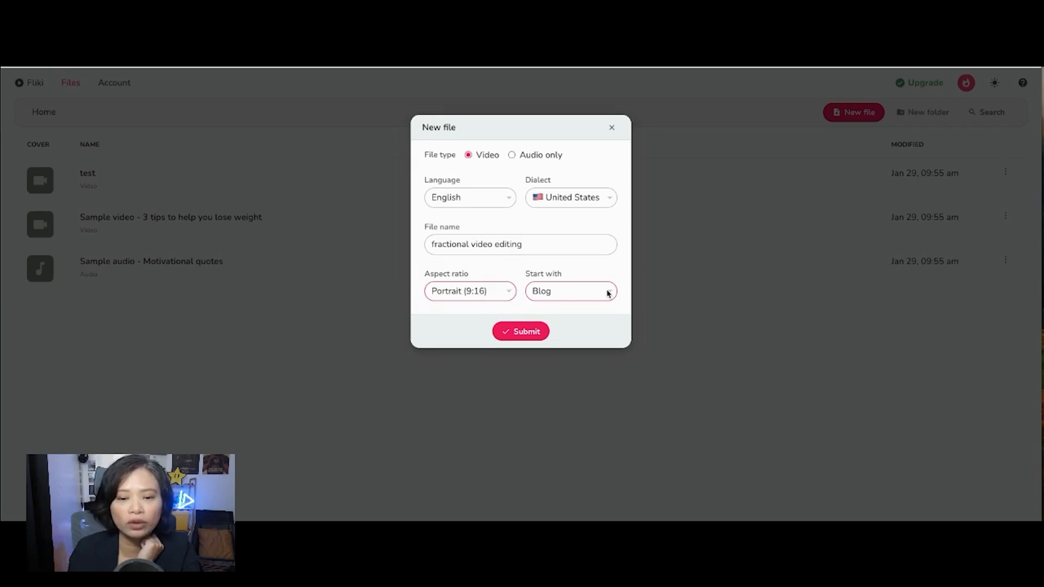
{"action": "left_click", "coordinate": [608, 293]}
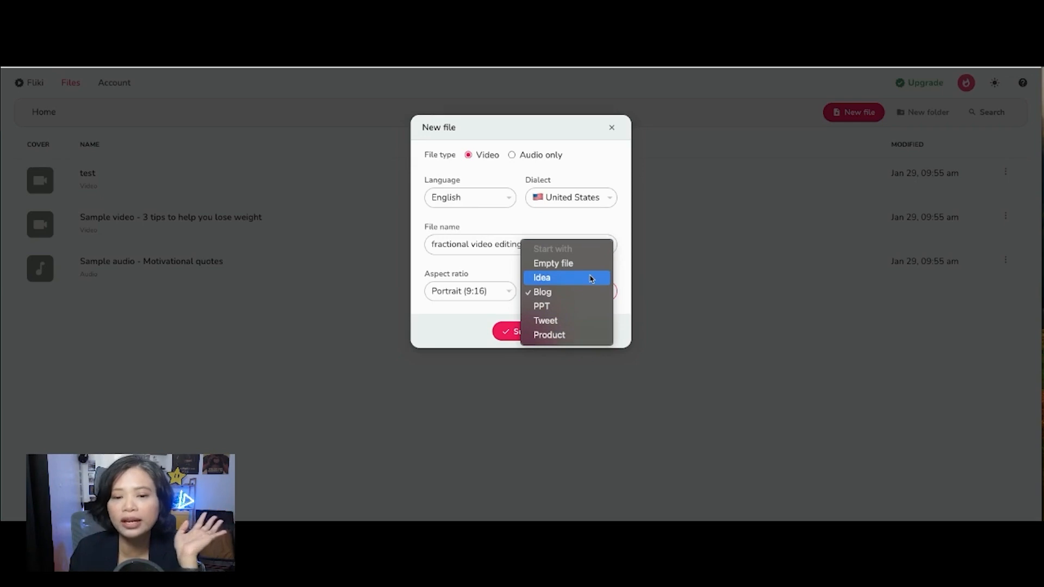
{"action": "left_click", "coordinate": [549, 295]}
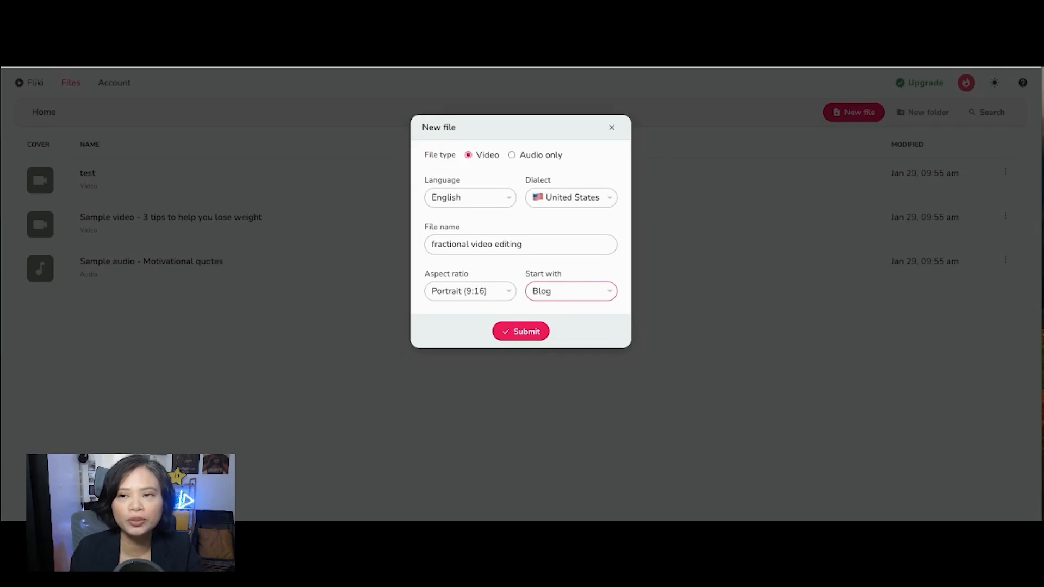
{"action": "left_click", "coordinate": [528, 334]}
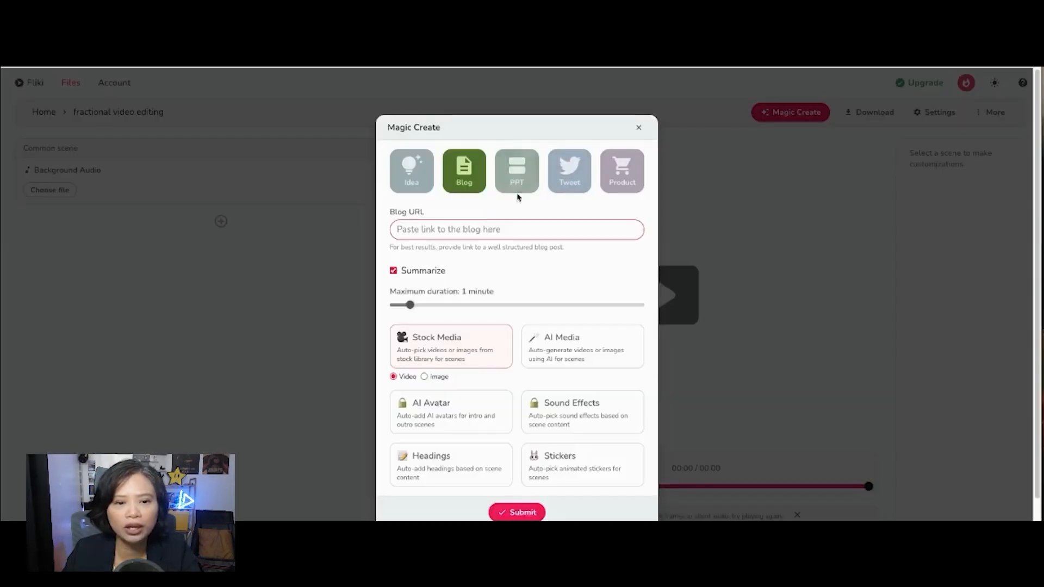
Step: Paste the blog post URL into Magic Create and set the maximum duration to 30 seconds
{"action": "type", "text": "https://vidpros.com/what-is-fractional-video-editing-and-how-can-it-help-businesses/"}
{"action": "left_click", "coordinate": [393, 269]}
{"action": "left_click", "coordinate": [393, 269]}
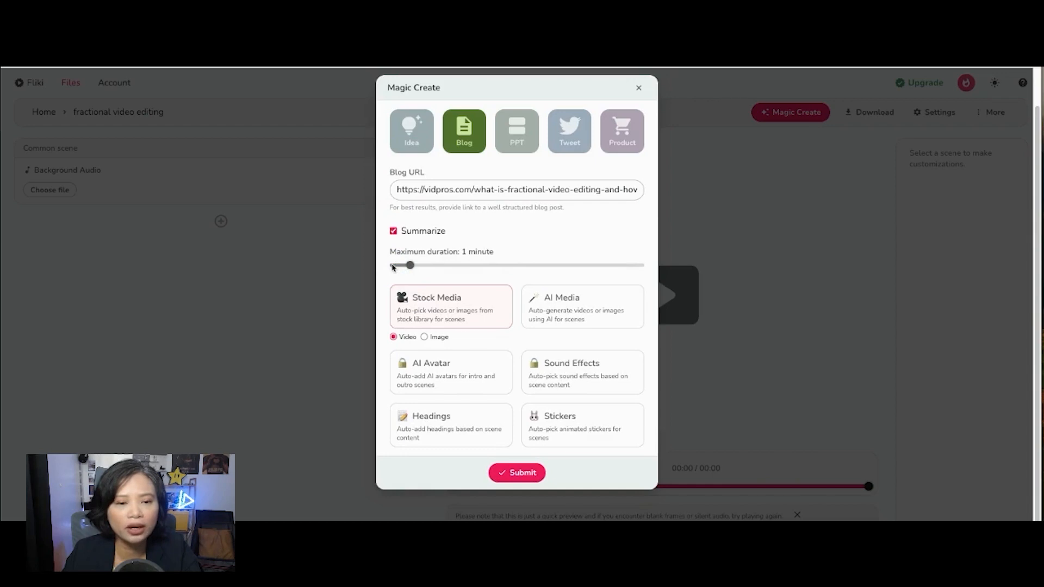
{"action": "left_click", "coordinate": [393, 266]}
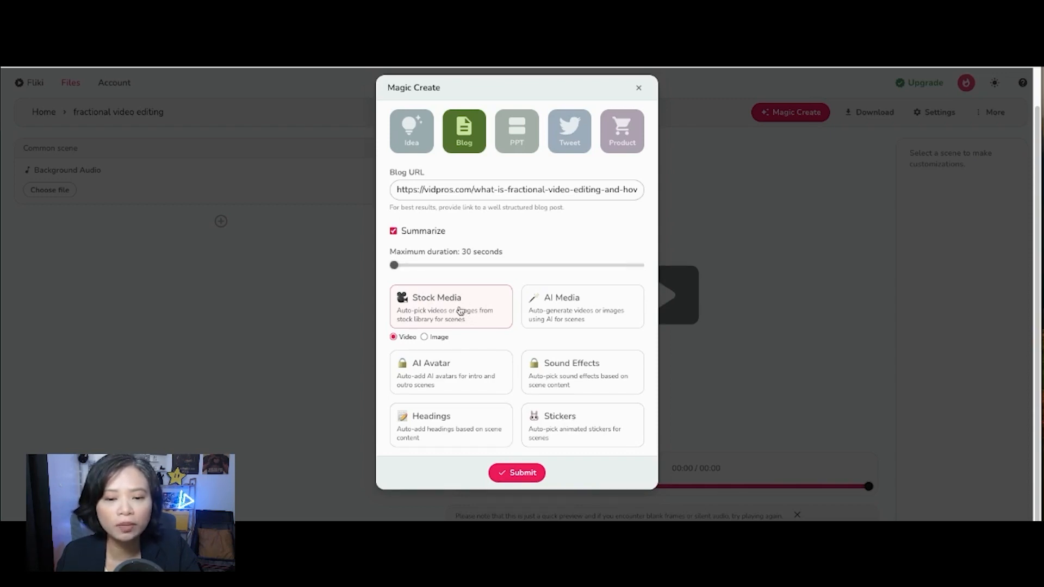
Step: Keep Stock Media with video selected and submit Magic Create
{"action": "left_click", "coordinate": [555, 306]}
{"action": "left_click", "coordinate": [465, 308]}
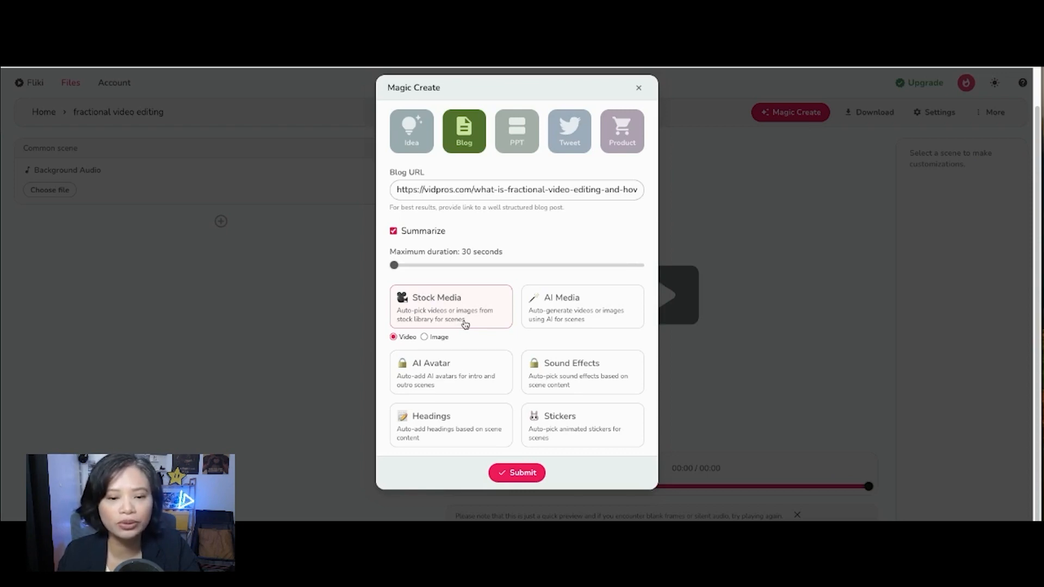
{"action": "left_click", "coordinate": [513, 472]}
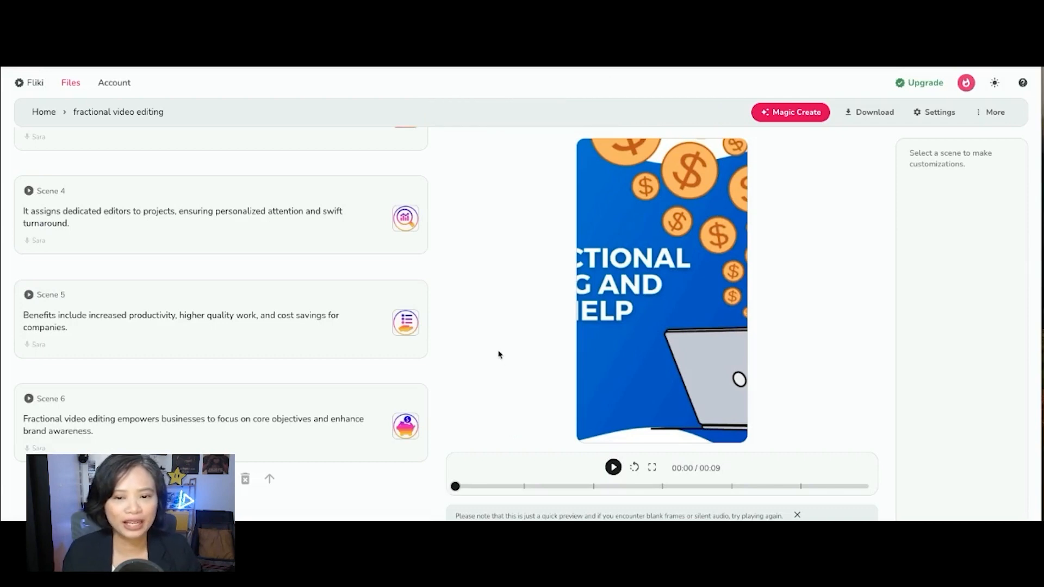
Step: Review the generated scenes in the scene list
{"action": "scroll", "coordinate": [361, 272], "scroll_direction": "up", "scroll_amount": 1}
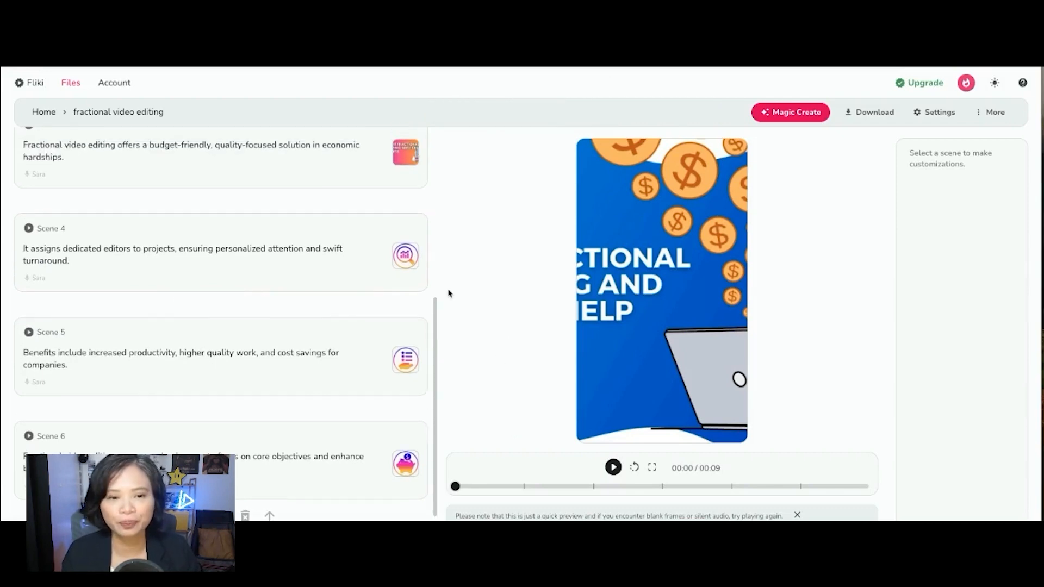
{"action": "scroll", "coordinate": [122, 246], "scroll_direction": "up", "scroll_amount": 5}
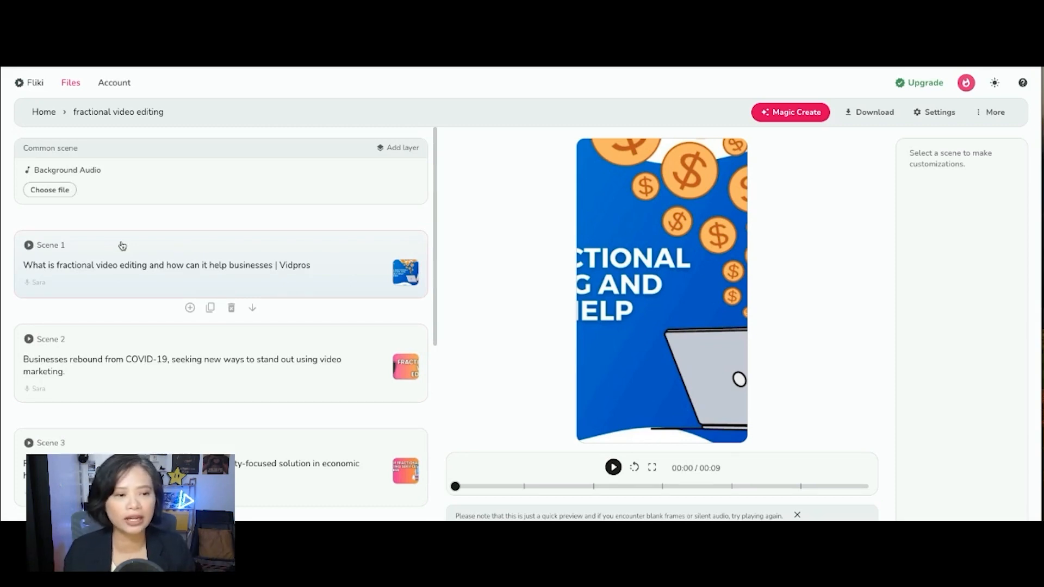
{"action": "scroll", "coordinate": [122, 246], "scroll_direction": "down", "scroll_amount": 1}
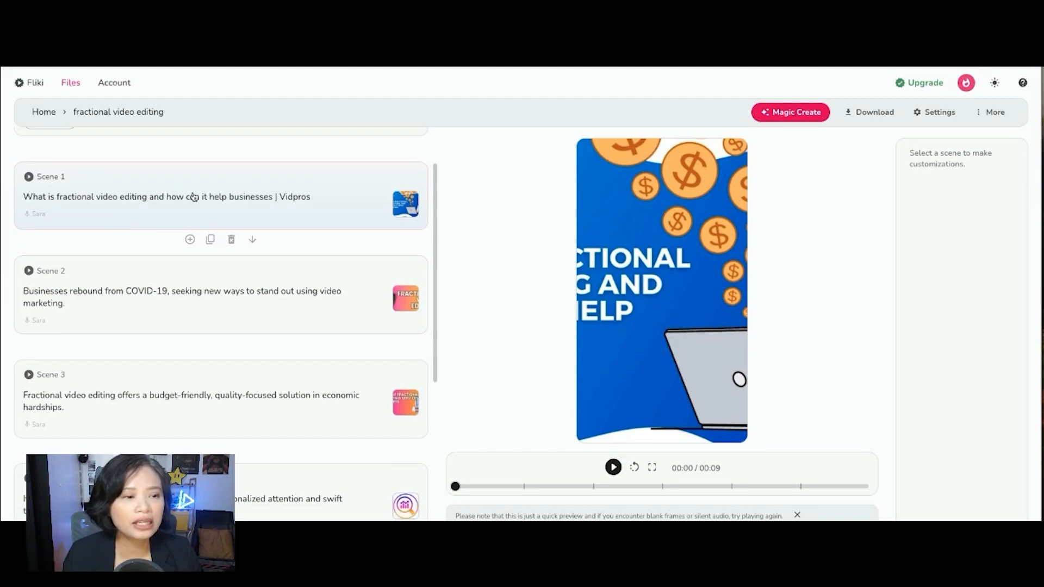
{"action": "scroll", "coordinate": [155, 335], "scroll_direction": "down", "scroll_amount": 4}
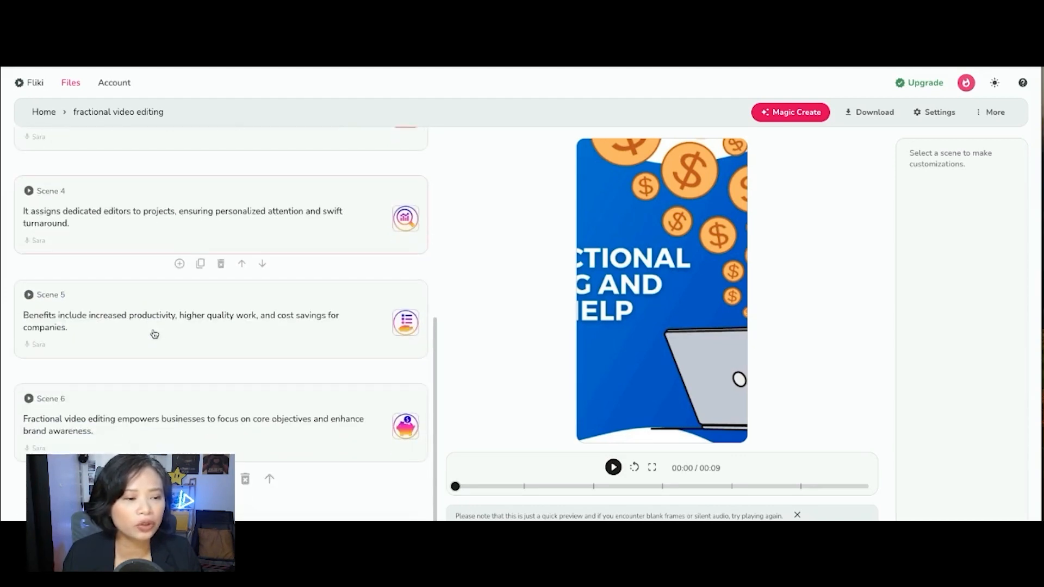
{"action": "scroll", "coordinate": [155, 335], "scroll_direction": "up", "scroll_amount": 5}
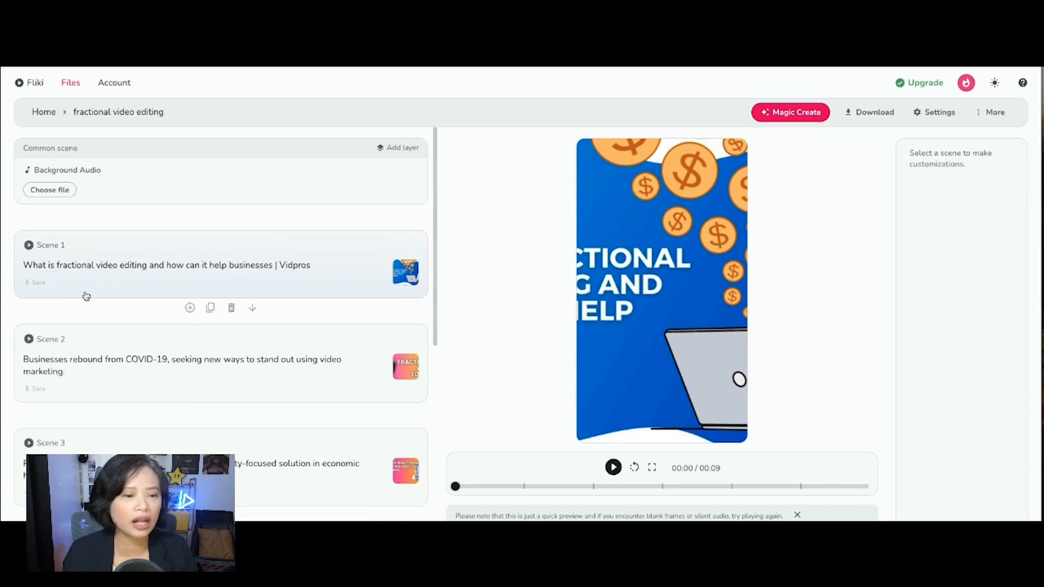
{"action": "scroll", "coordinate": [109, 337], "scroll_direction": "down", "scroll_amount": 1}
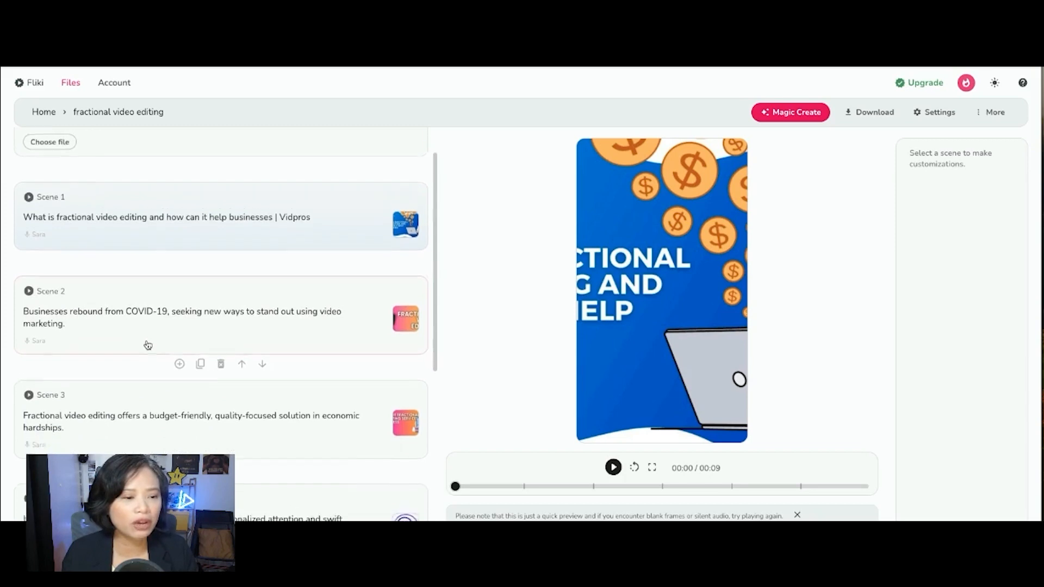
{"action": "scroll", "coordinate": [148, 338], "scroll_direction": "down", "scroll_amount": 1}
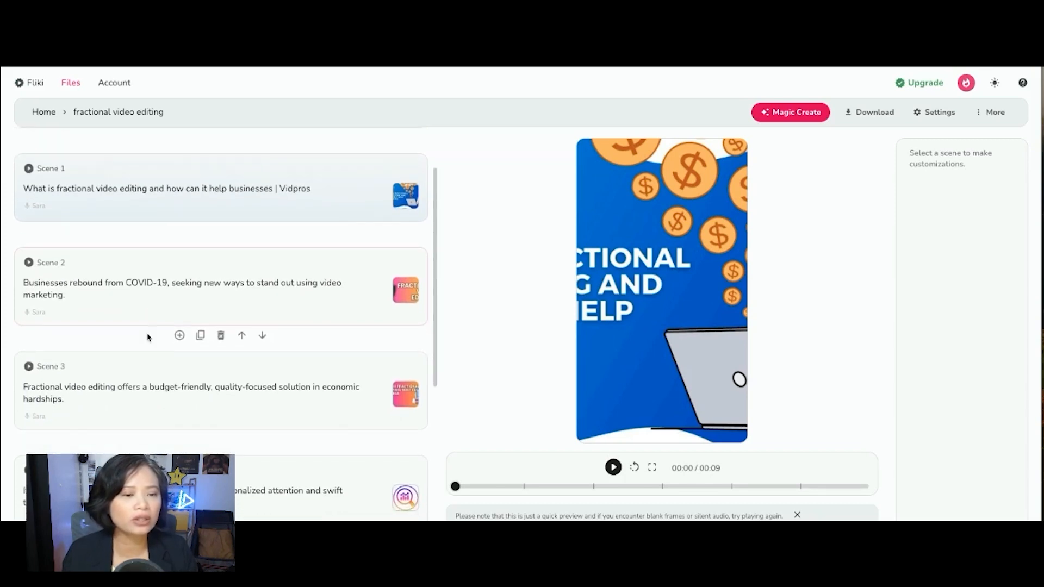
{"action": "scroll", "coordinate": [152, 338], "scroll_direction": "up", "scroll_amount": 1}
{"action": "scroll", "coordinate": [155, 339], "scroll_direction": "down", "scroll_amount": 5}
{"action": "scroll", "coordinate": [156, 337], "scroll_direction": "down", "scroll_amount": 1}
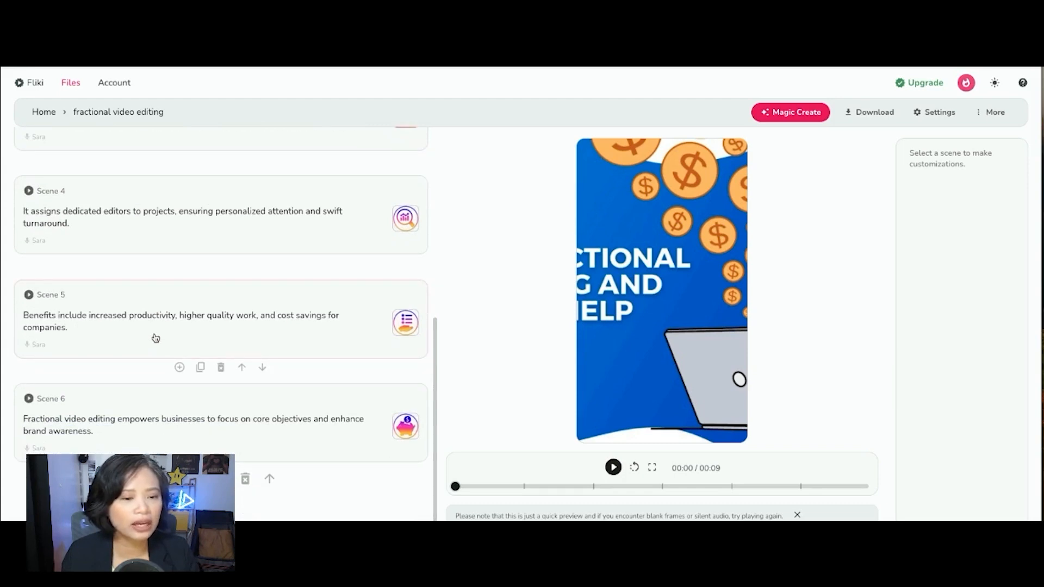
{"action": "scroll", "coordinate": [156, 338], "scroll_direction": "up", "scroll_amount": 5}
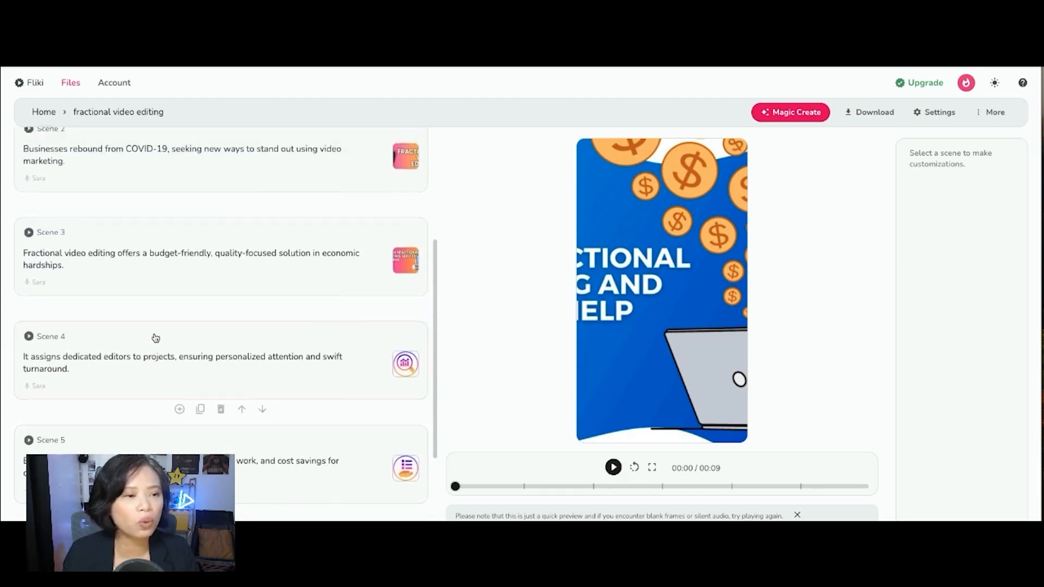
{"action": "scroll", "coordinate": [156, 337], "scroll_direction": "up", "scroll_amount": 5}
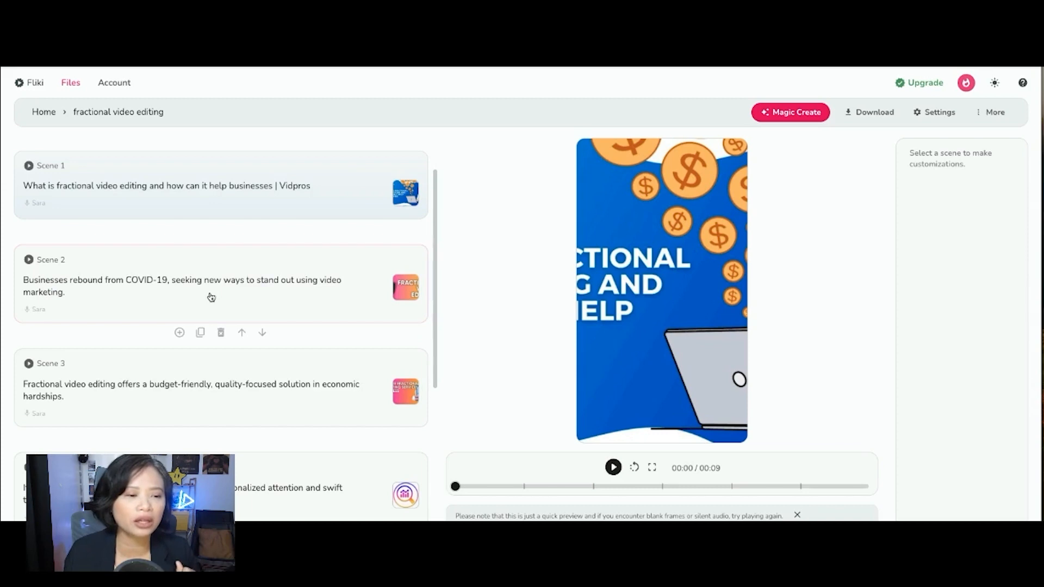
Step: Delete Scene 2 about businesses rebounding from COVID-19
{"action": "left_click", "coordinate": [220, 331]}
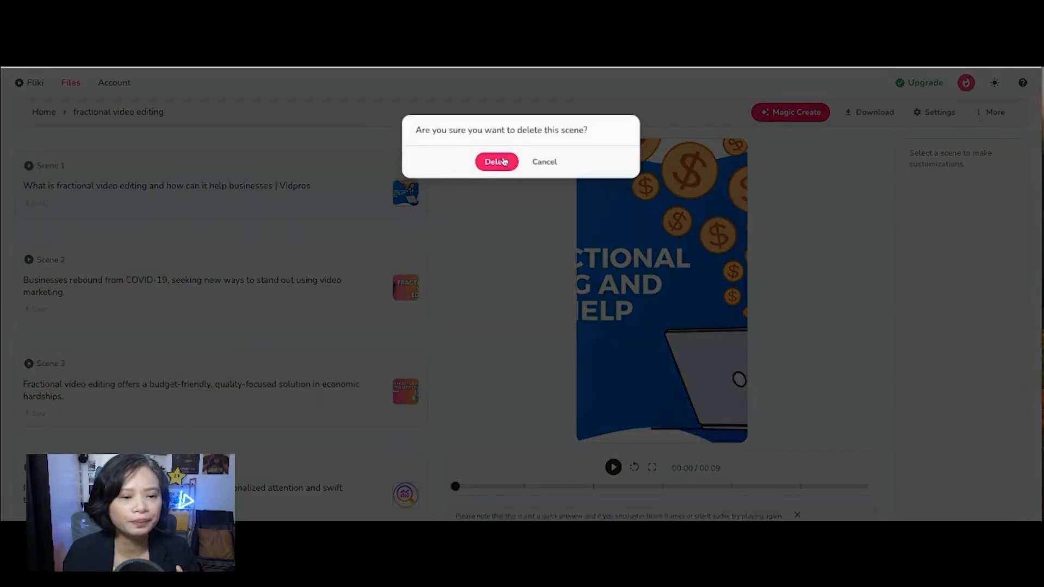
{"action": "left_click", "coordinate": [496, 161]}
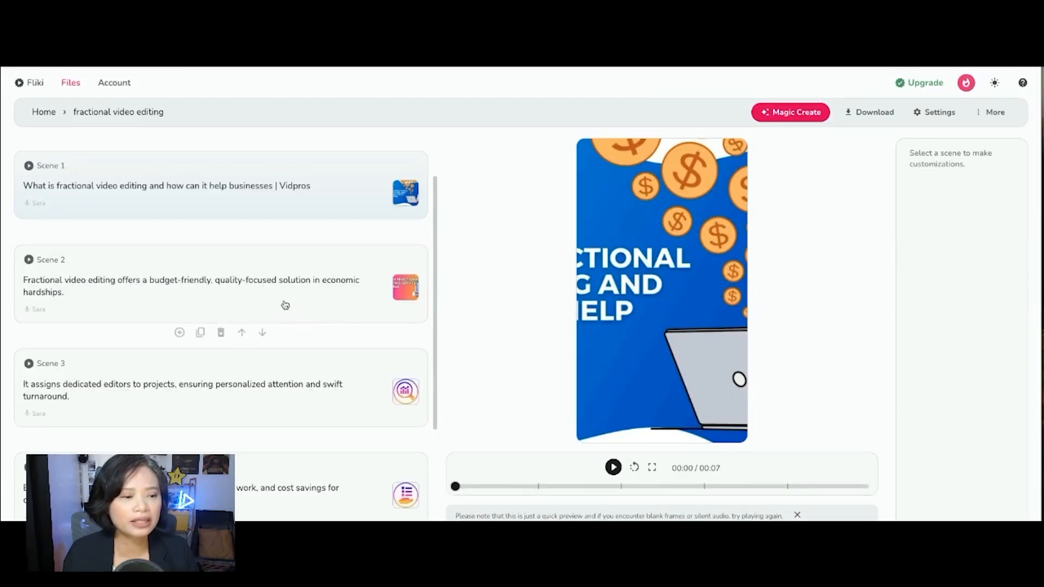
{"action": "scroll", "coordinate": [285, 305], "scroll_direction": "down", "scroll_amount": 3}
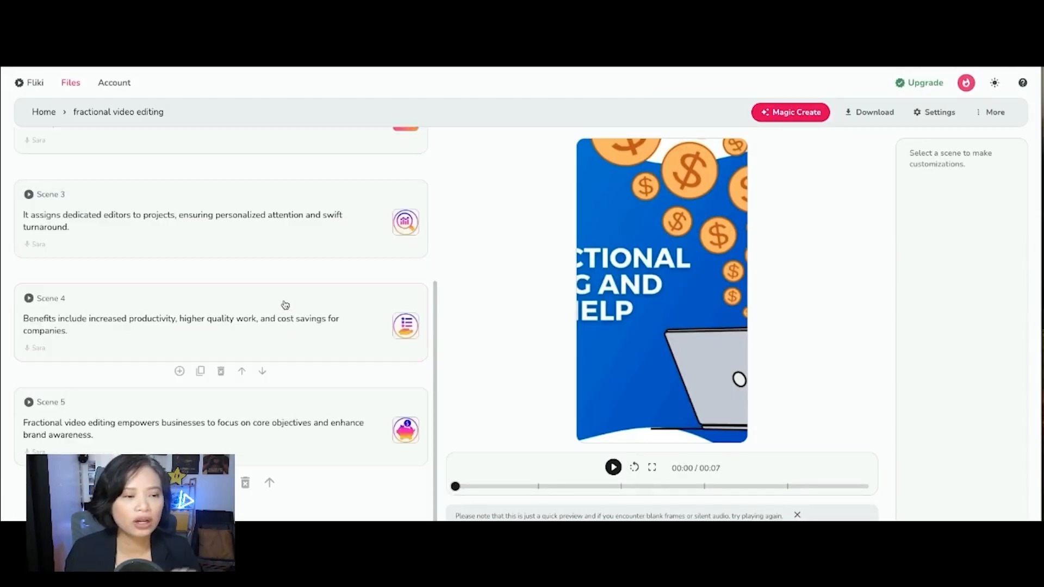
{"action": "scroll", "coordinate": [285, 305], "scroll_direction": "up", "scroll_amount": 5}
{"action": "scroll", "coordinate": [284, 303], "scroll_direction": "down", "scroll_amount": 3}
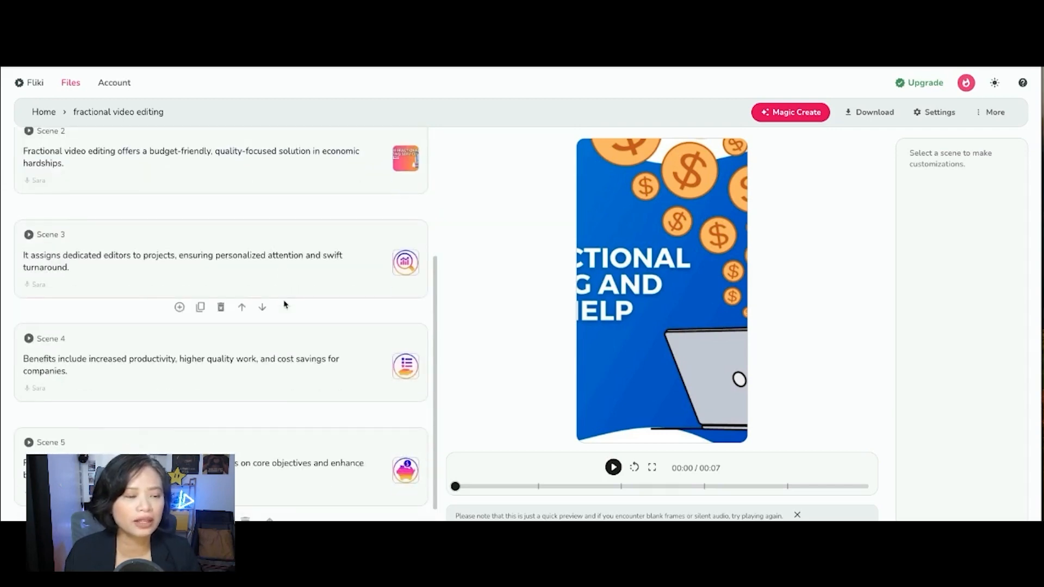
{"action": "scroll", "coordinate": [284, 303], "scroll_direction": "up", "scroll_amount": 4}
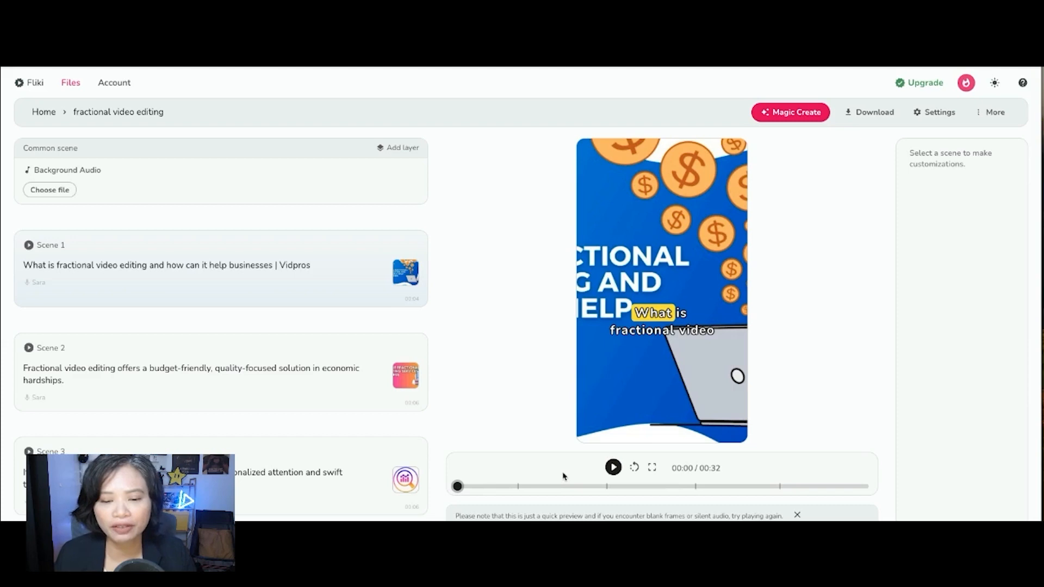
Step: Replace Scene 1's layout media with the stock video professional-doing-video-editing-and-mix
{"action": "left_click", "coordinate": [270, 306]}
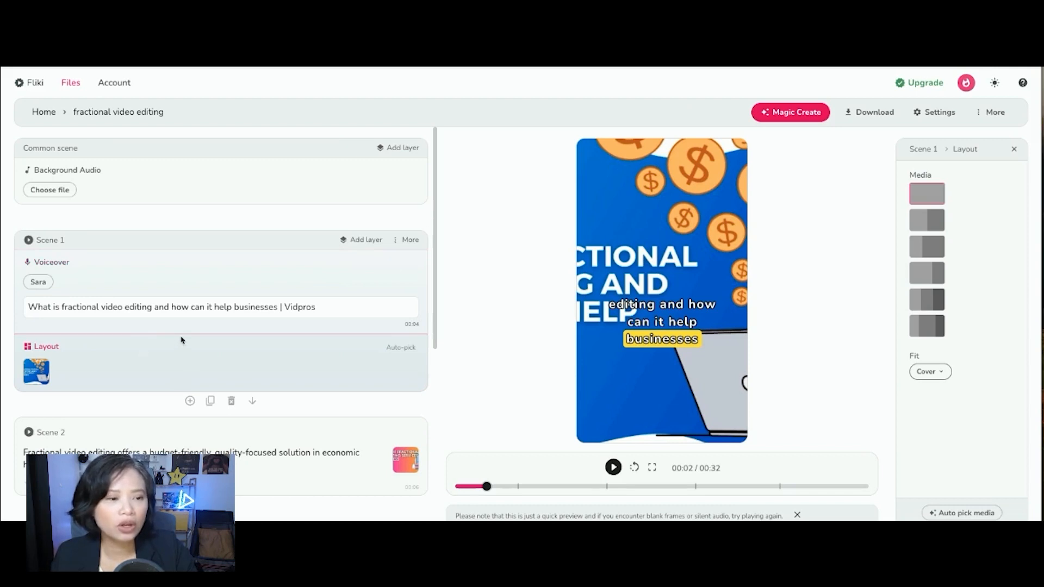
{"action": "left_click", "coordinate": [36, 371]}
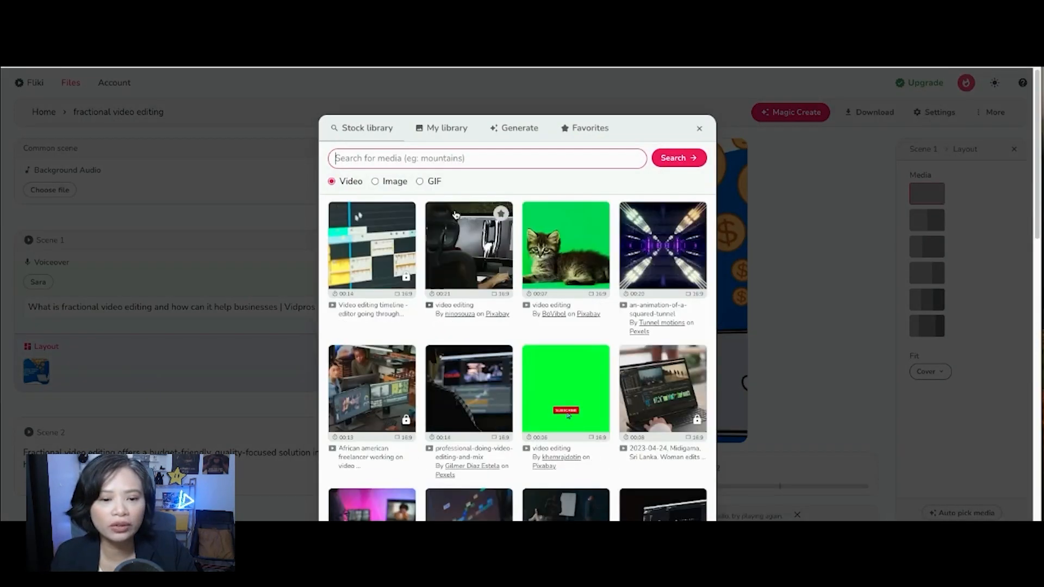
{"action": "left_click", "coordinate": [477, 354]}
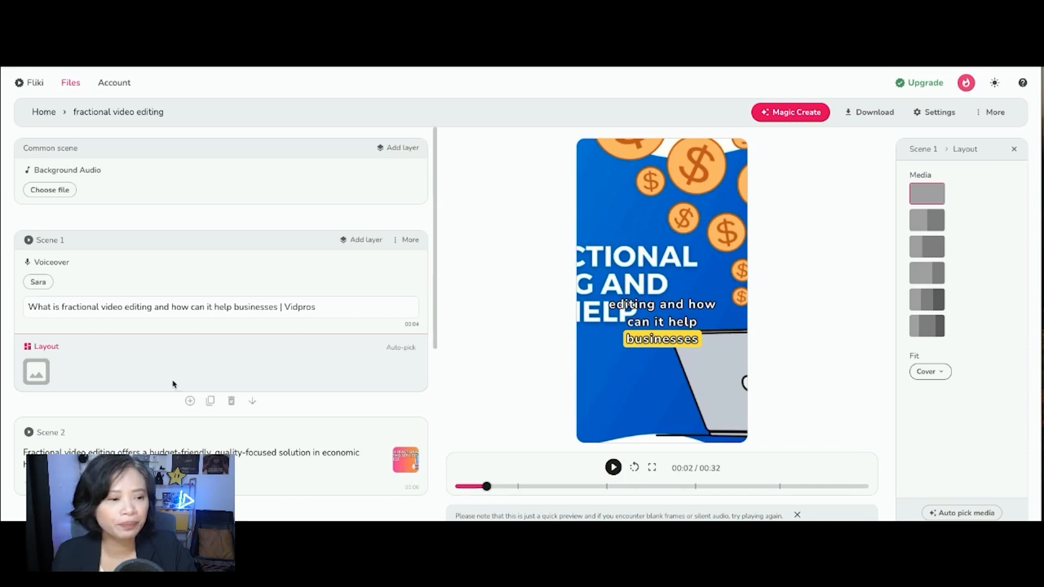
Step: Replace Scene 2's media with the stock video close-up-of-gadgets-and-control-panels
{"action": "scroll", "coordinate": [172, 383], "scroll_direction": "down", "scroll_amount": 2}
{"action": "scroll", "coordinate": [60, 348], "scroll_direction": "down", "scroll_amount": 1}
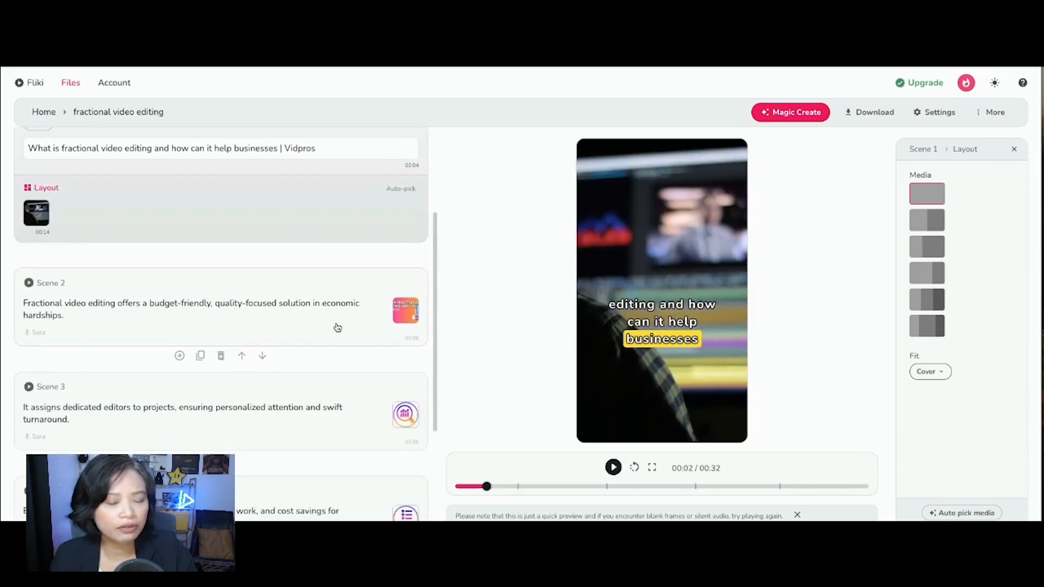
{"action": "left_click", "coordinate": [415, 309]}
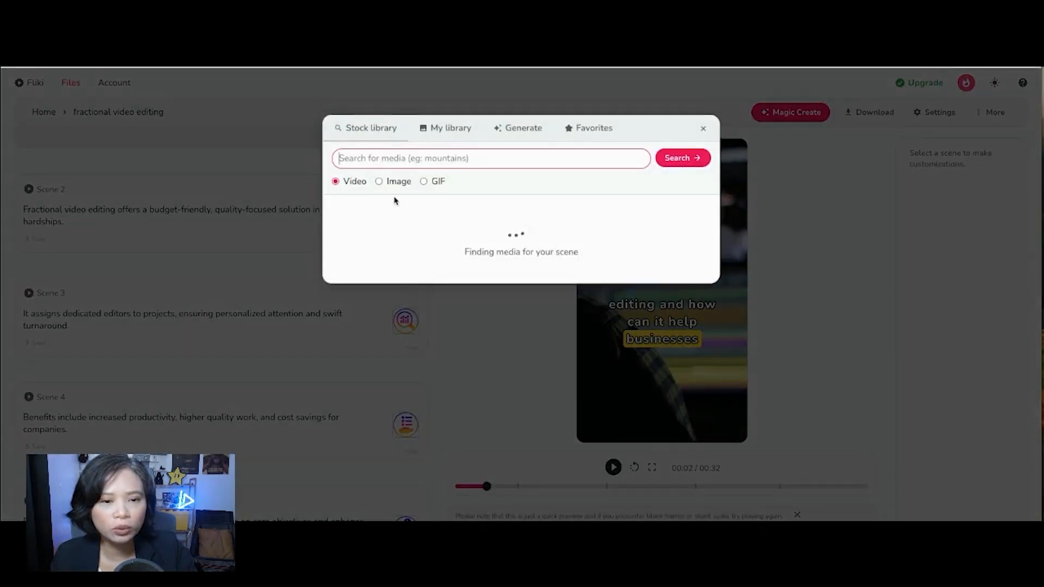
{"action": "scroll", "coordinate": [484, 267], "scroll_direction": "down", "scroll_amount": 1}
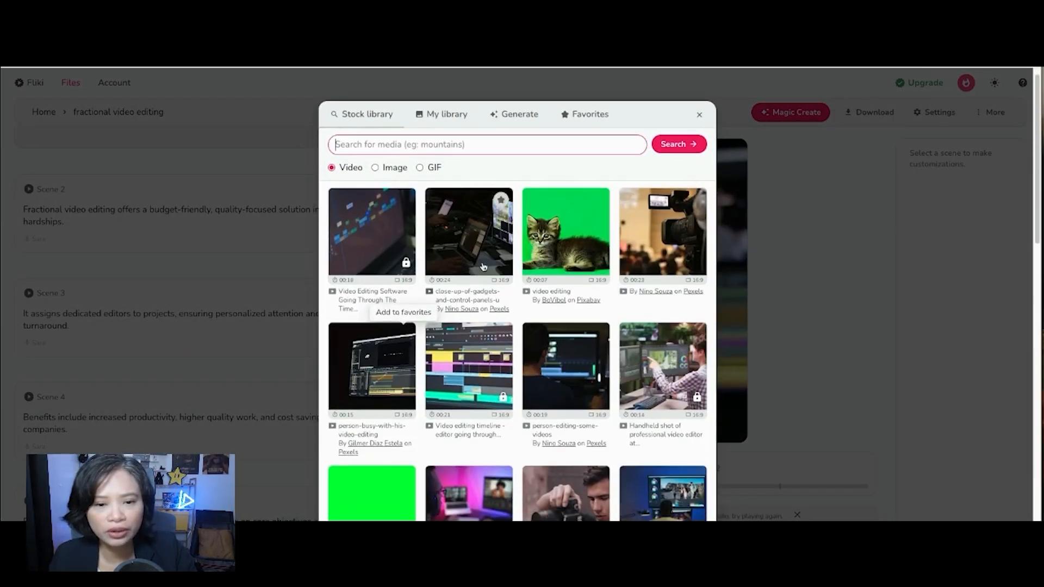
{"action": "left_click", "coordinate": [483, 266]}
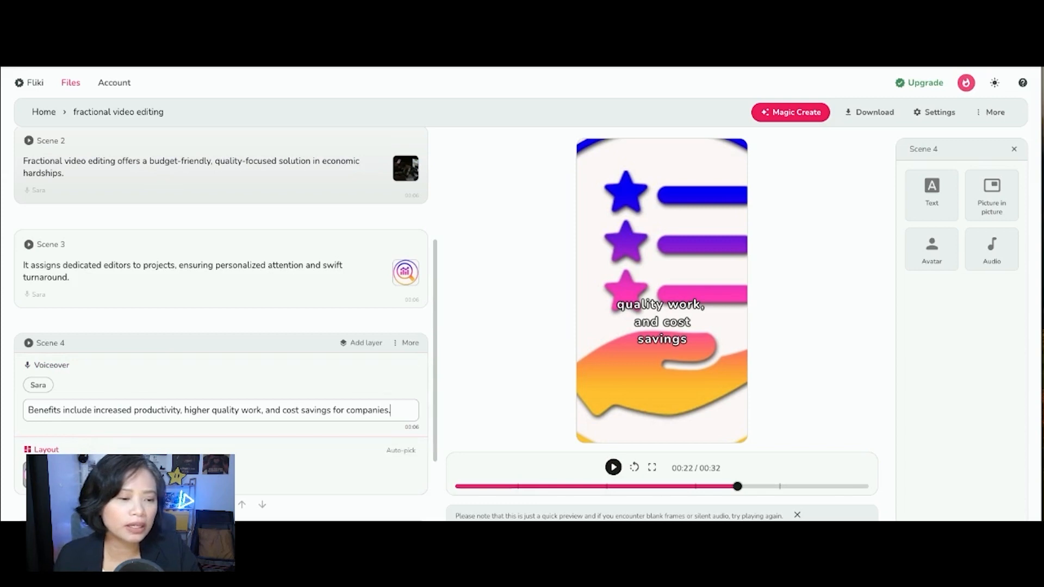
Step: Replace Scene 4's layout media with the stock video computer-business-online-home-office
{"action": "left_click", "coordinate": [37, 475]}
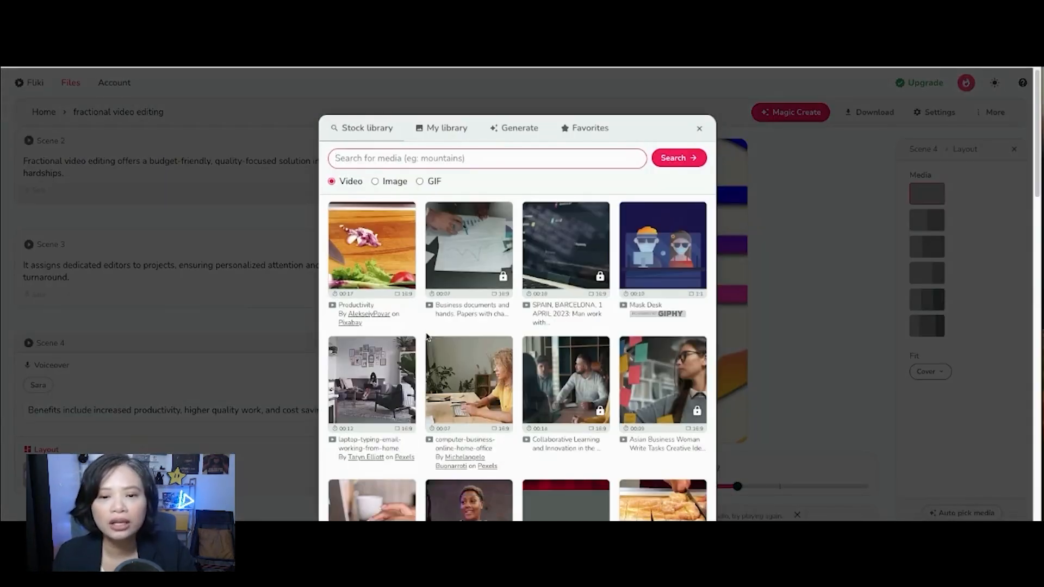
{"action": "scroll", "coordinate": [428, 338], "scroll_direction": "down", "scroll_amount": 1}
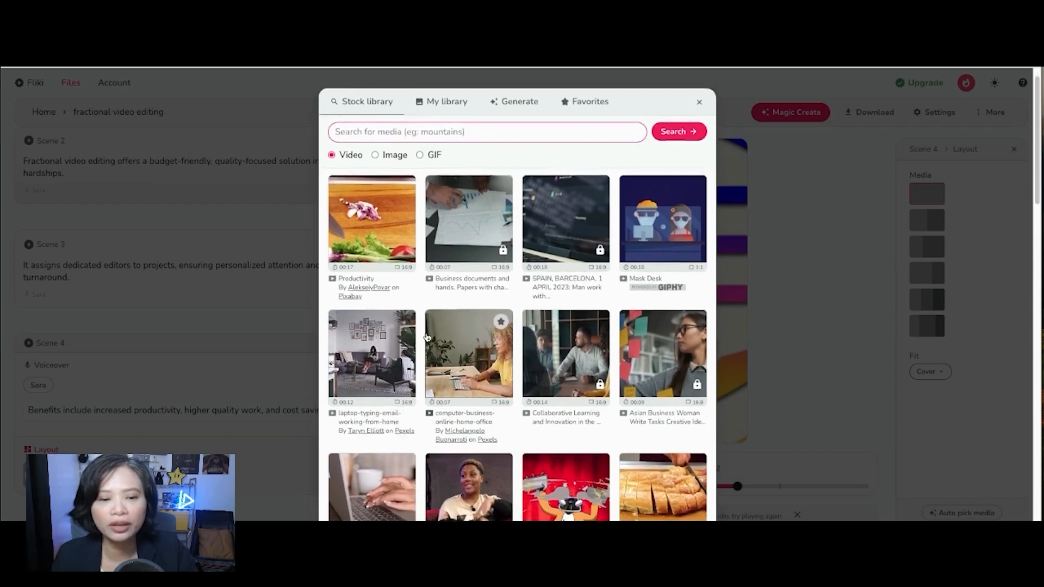
{"action": "scroll", "coordinate": [427, 337], "scroll_direction": "down", "scroll_amount": 2}
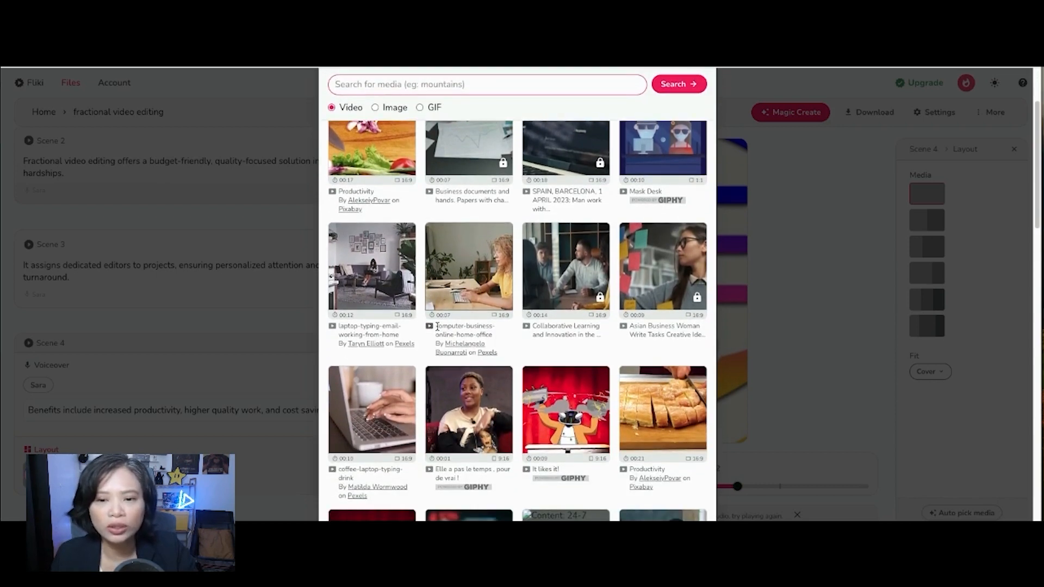
{"action": "scroll", "coordinate": [438, 326], "scroll_direction": "up", "scroll_amount": 3}
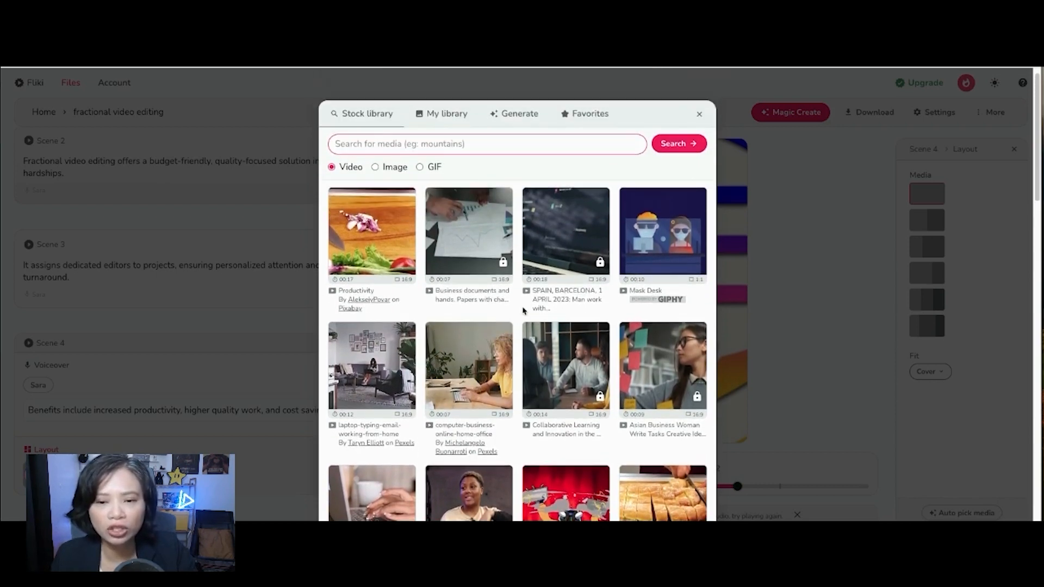
{"action": "scroll", "coordinate": [524, 311], "scroll_direction": "down", "scroll_amount": 3}
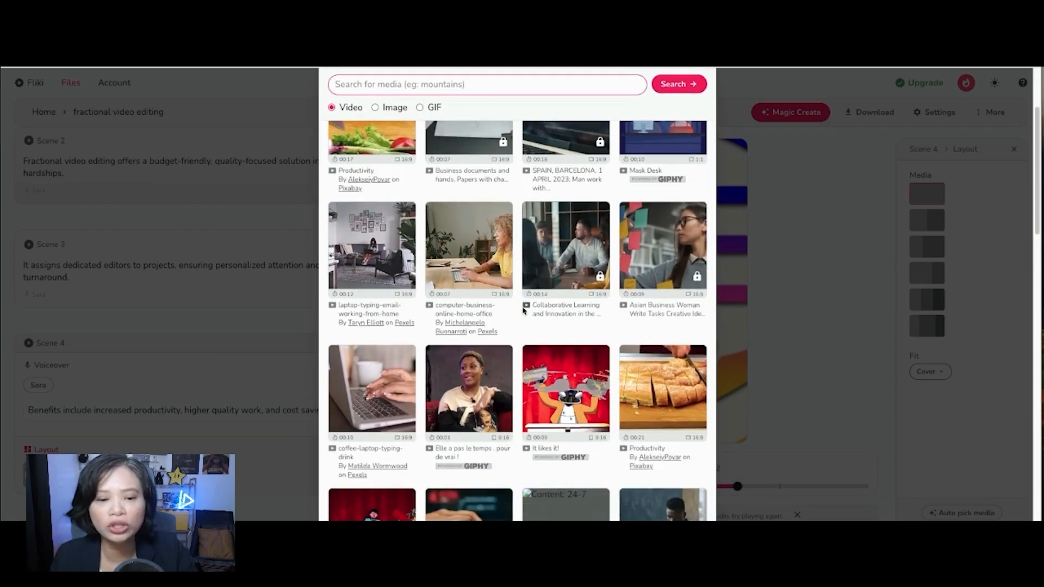
{"action": "scroll", "coordinate": [524, 311], "scroll_direction": "down", "scroll_amount": 3}
{"action": "scroll", "coordinate": [446, 322], "scroll_direction": "up", "scroll_amount": 5}
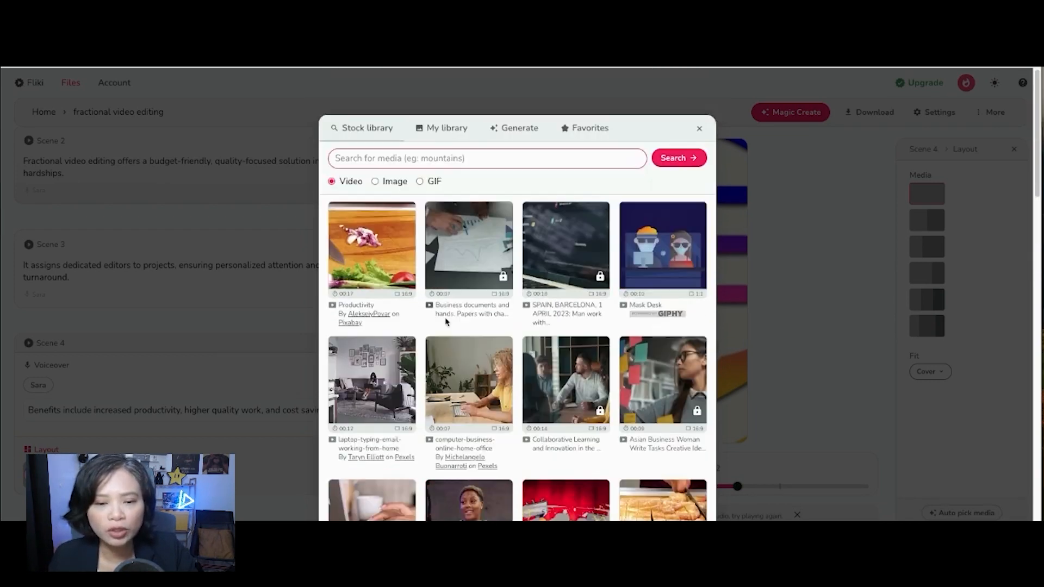
{"action": "scroll", "coordinate": [513, 280], "scroll_direction": "down", "scroll_amount": 1}
{"action": "scroll", "coordinate": [511, 277], "scroll_direction": "down", "scroll_amount": 1}
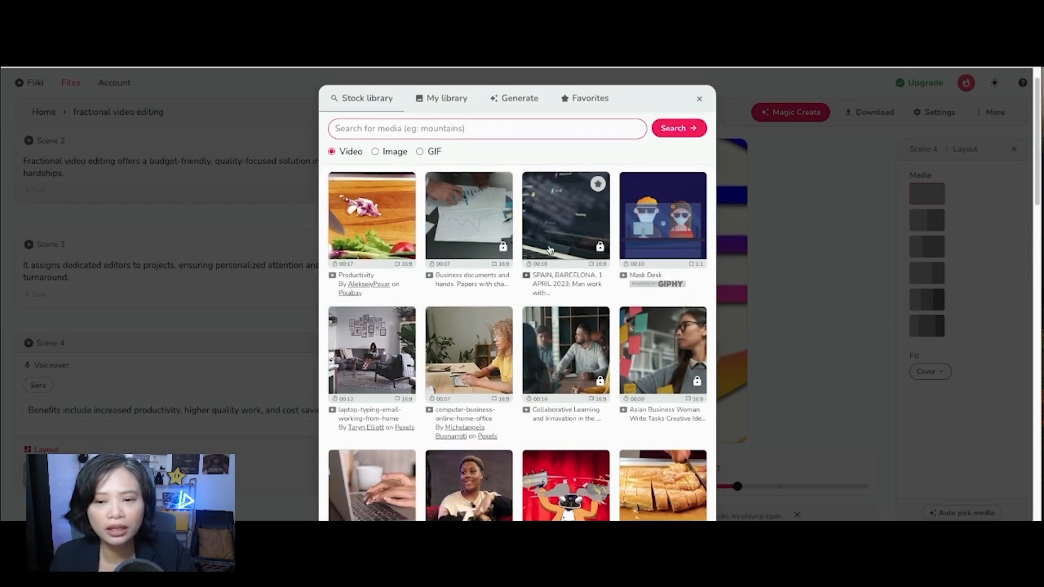
{"action": "scroll", "coordinate": [468, 248], "scroll_direction": "down", "scroll_amount": 2}
{"action": "left_click", "coordinate": [466, 246]}
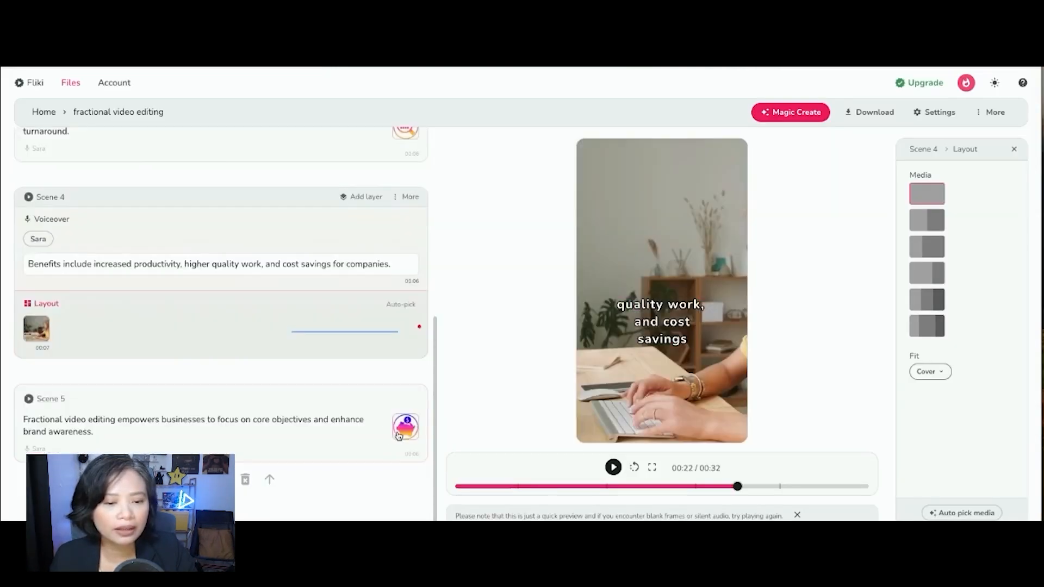
Step: Replace Scene 5's media with a stock video editing clip
{"action": "left_click", "coordinate": [399, 436]}
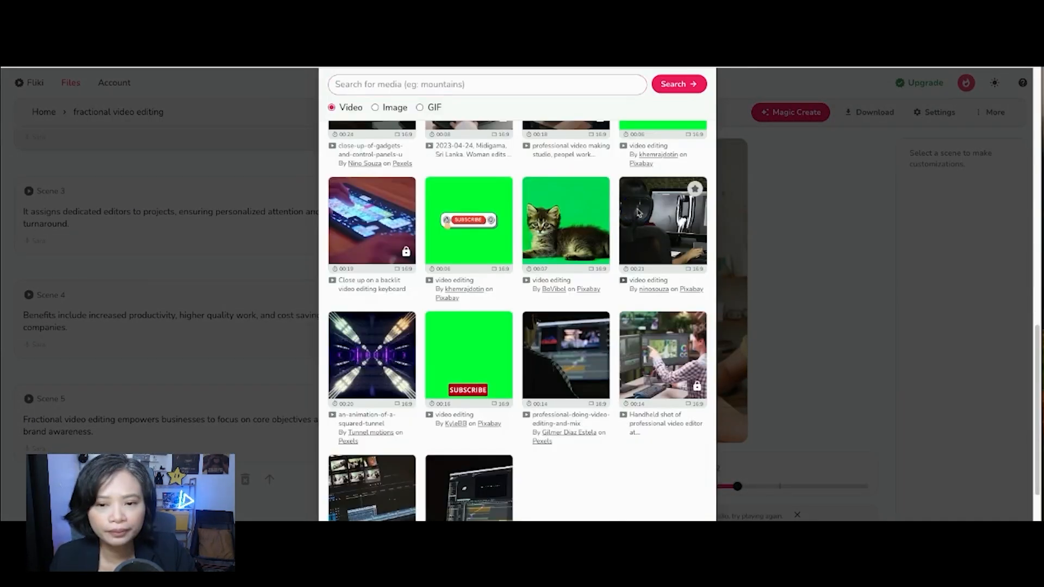
{"action": "left_click", "coordinate": [538, 268]}
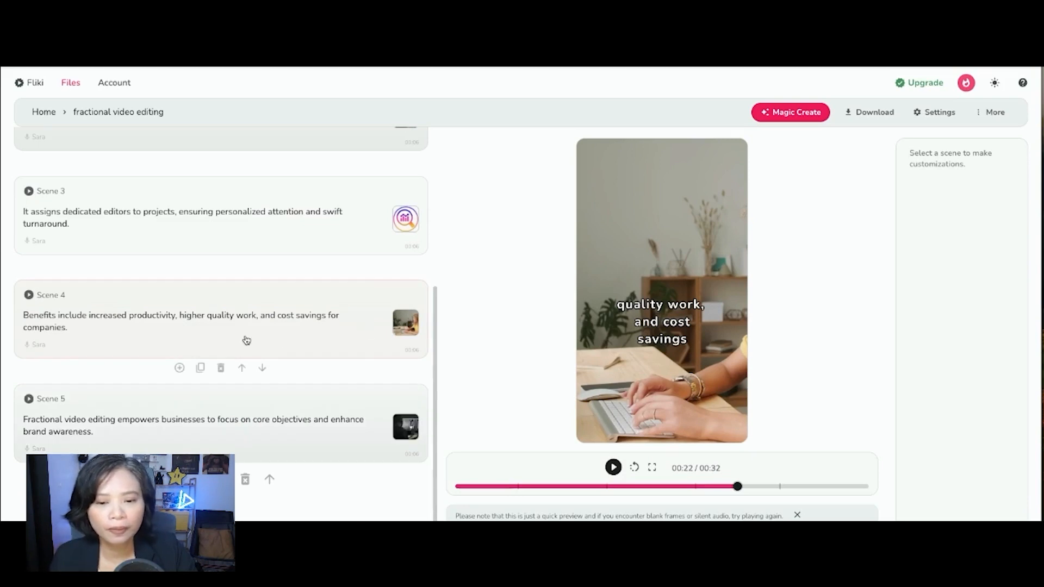
Step: Replace Scene 3's media with the stock video professional-doing-video-editing-and-mix
{"action": "scroll", "coordinate": [381, 266], "scroll_direction": "up", "scroll_amount": 1}
{"action": "left_click", "coordinate": [411, 254]}
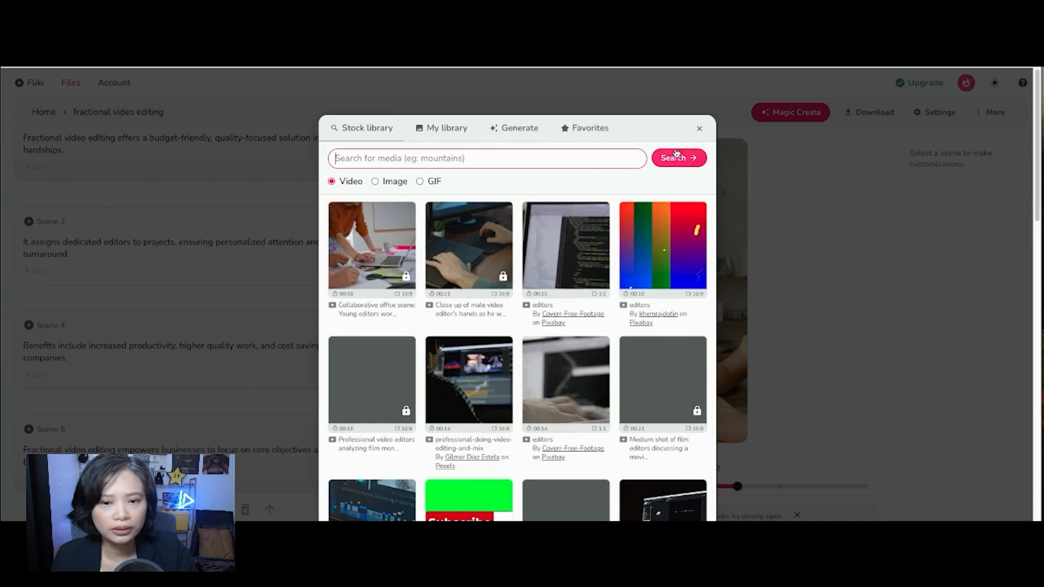
{"action": "scroll", "coordinate": [599, 326], "scroll_direction": "down", "scroll_amount": 1}
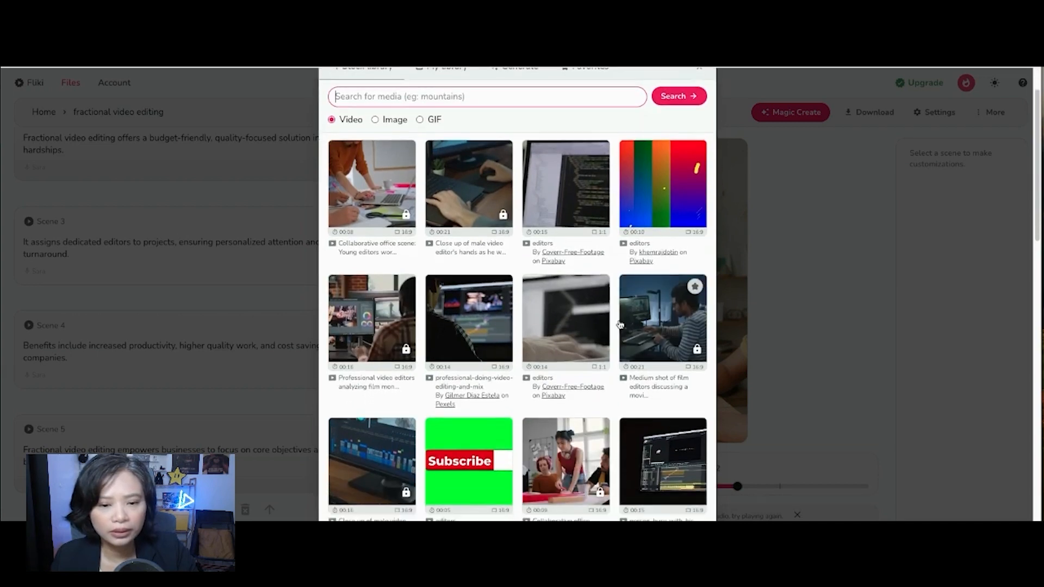
{"action": "scroll", "coordinate": [619, 325], "scroll_direction": "down", "scroll_amount": 1}
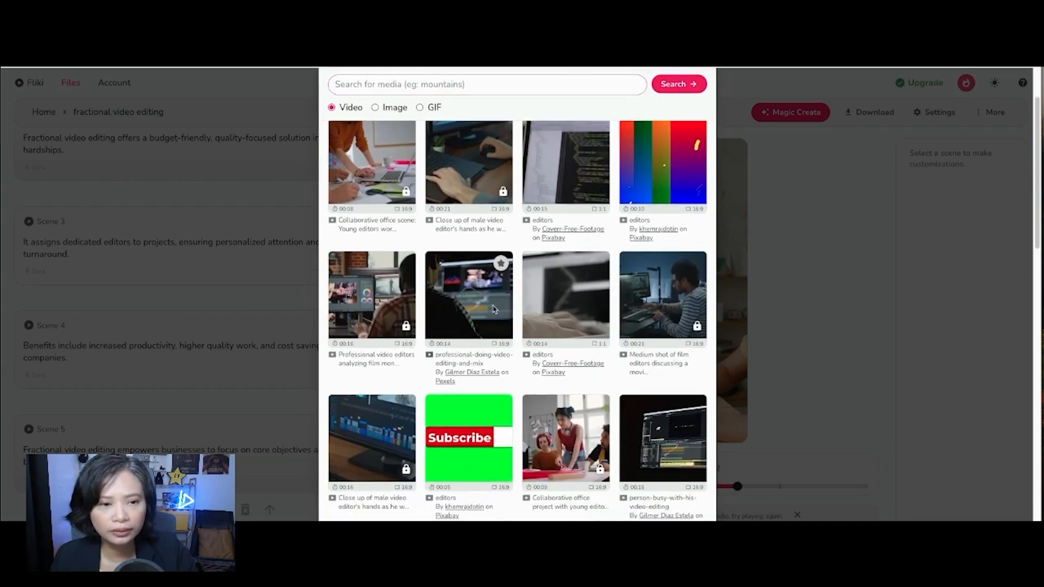
{"action": "left_click", "coordinate": [494, 308]}
{"action": "scroll", "coordinate": [294, 327], "scroll_direction": "up", "scroll_amount": 4}
Step: Scroll through the scene list to review each scene's new media thumbnail
{"action": "scroll", "coordinate": [317, 235], "scroll_direction": "down", "scroll_amount": 1}
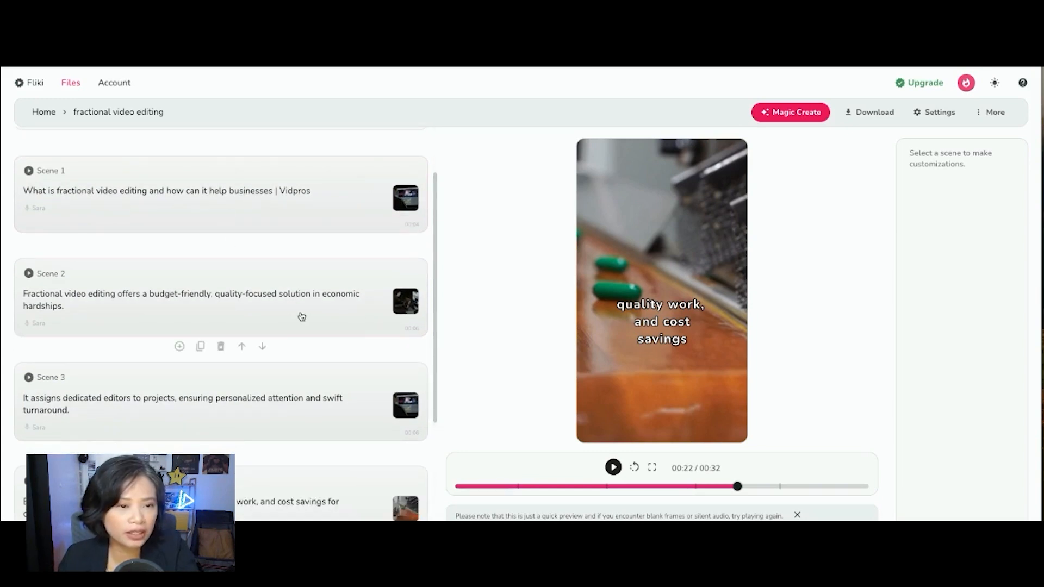
{"action": "scroll", "coordinate": [301, 316], "scroll_direction": "down", "scroll_amount": 4}
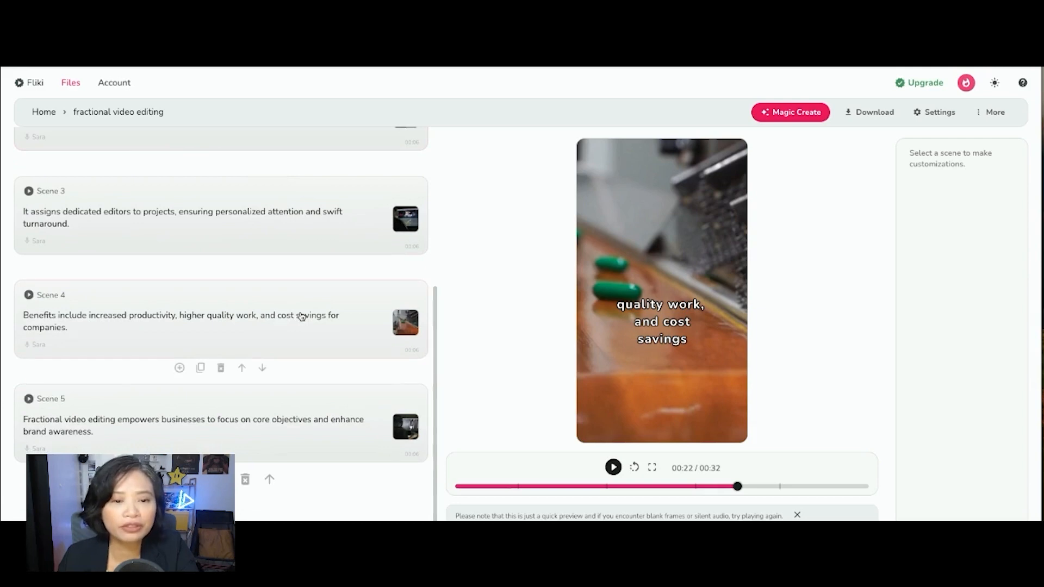
{"action": "scroll", "coordinate": [301, 316], "scroll_direction": "up", "scroll_amount": 4}
{"action": "scroll", "coordinate": [405, 238], "scroll_direction": "up", "scroll_amount": 1}
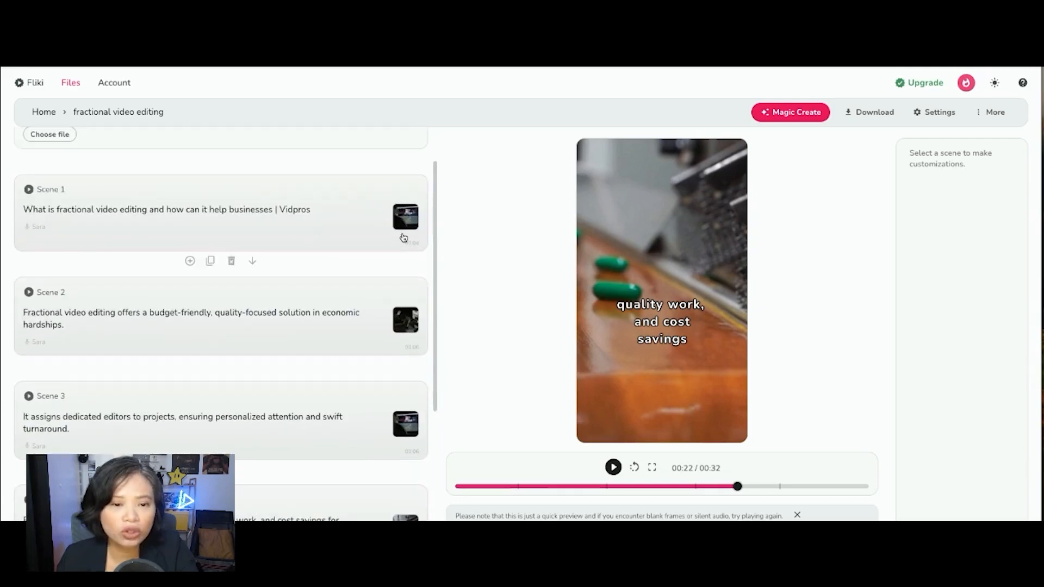
{"action": "scroll", "coordinate": [405, 231], "scroll_direction": "down", "scroll_amount": 4}
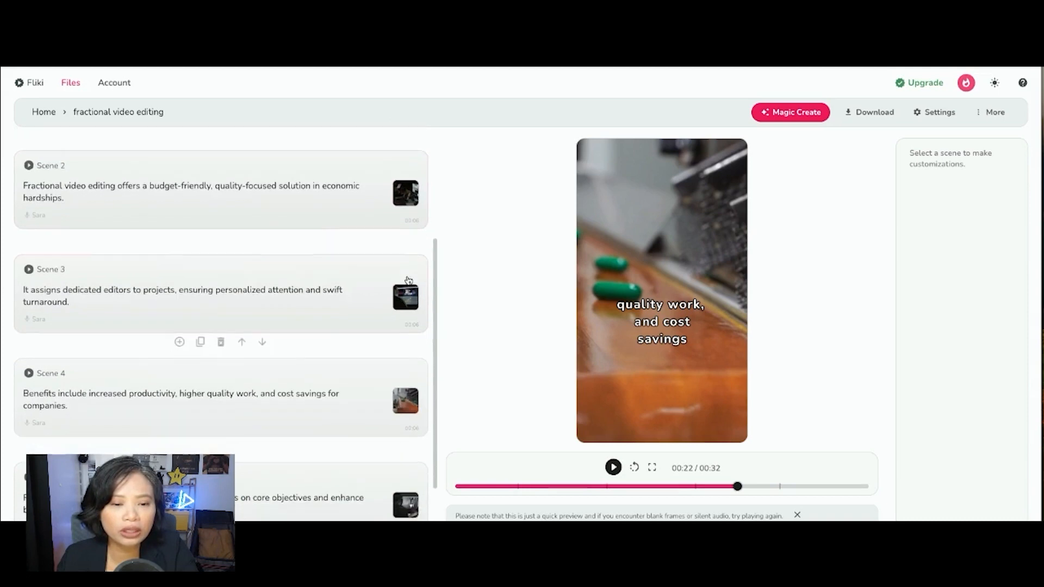
{"action": "scroll", "coordinate": [408, 375], "scroll_direction": "down", "scroll_amount": 1}
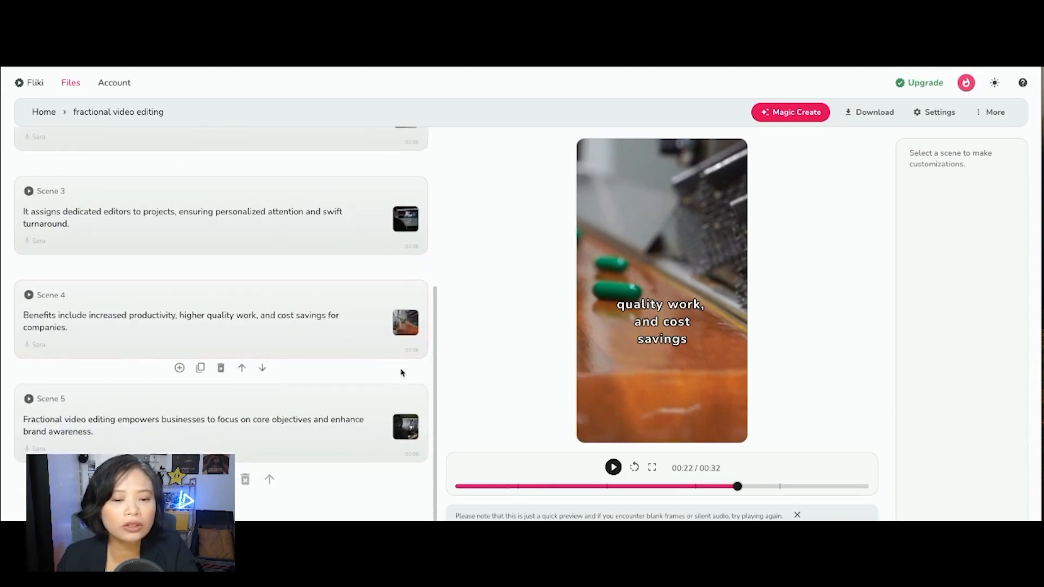
{"action": "scroll", "coordinate": [414, 301], "scroll_direction": "up", "scroll_amount": 4}
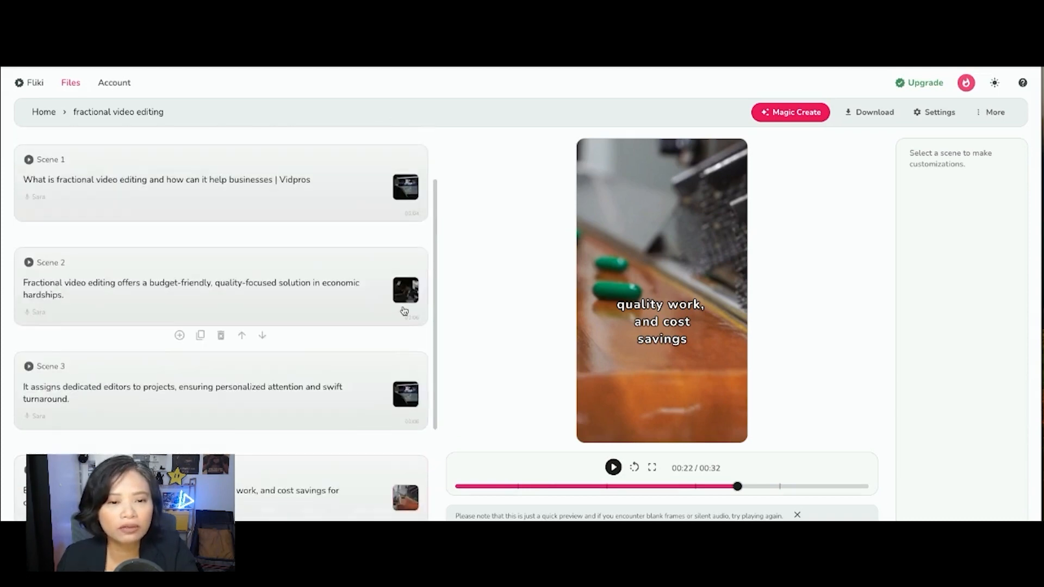
{"action": "scroll", "coordinate": [408, 326], "scroll_direction": "down", "scroll_amount": 4}
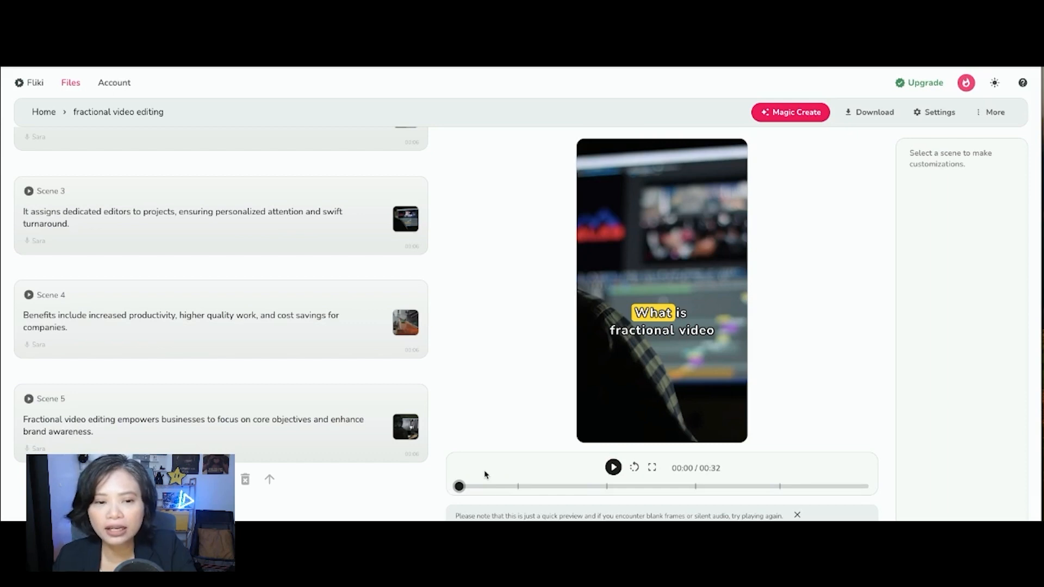